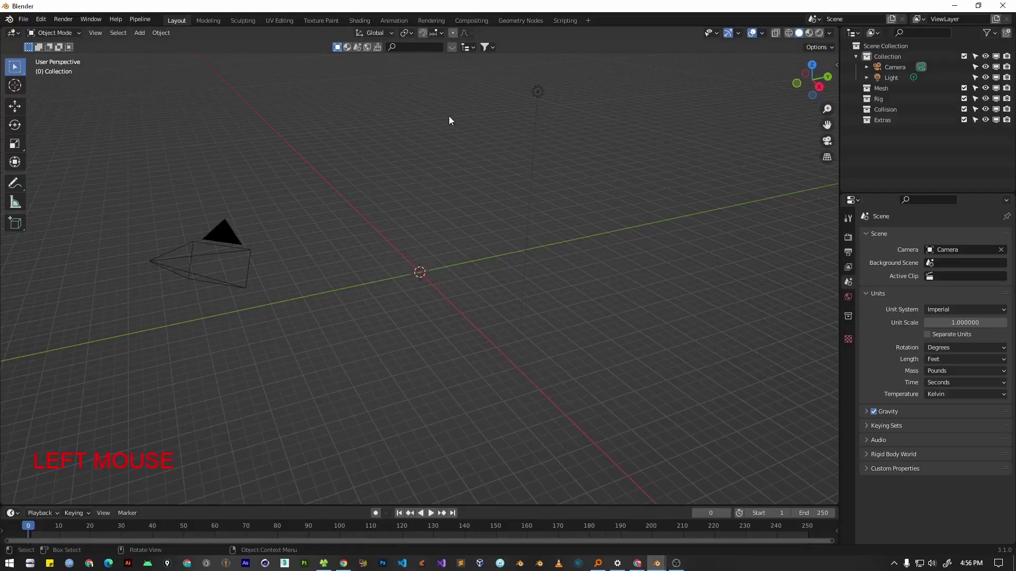
Delete the default camera and light from the scene.
{"action": "scroll", "coordinate": [424, 277], "scroll_direction": "down", "scroll_amount": 5}
{"action": "left_click_drag", "start_coordinate": [256, 143], "coordinate": [718, 434]}
{"action": "left_click", "coordinate": [495, 281]}
{"action": "key", "text": "a"}
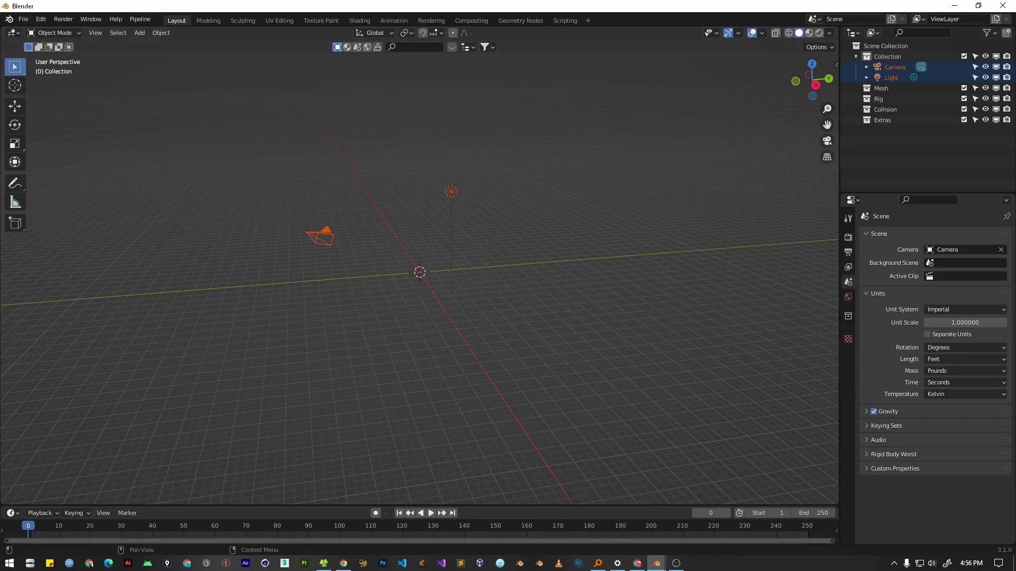
{"action": "left_click_drag", "start_coordinate": [812, 79], "coordinate": [815, 84]}
{"action": "key", "text": "x"}
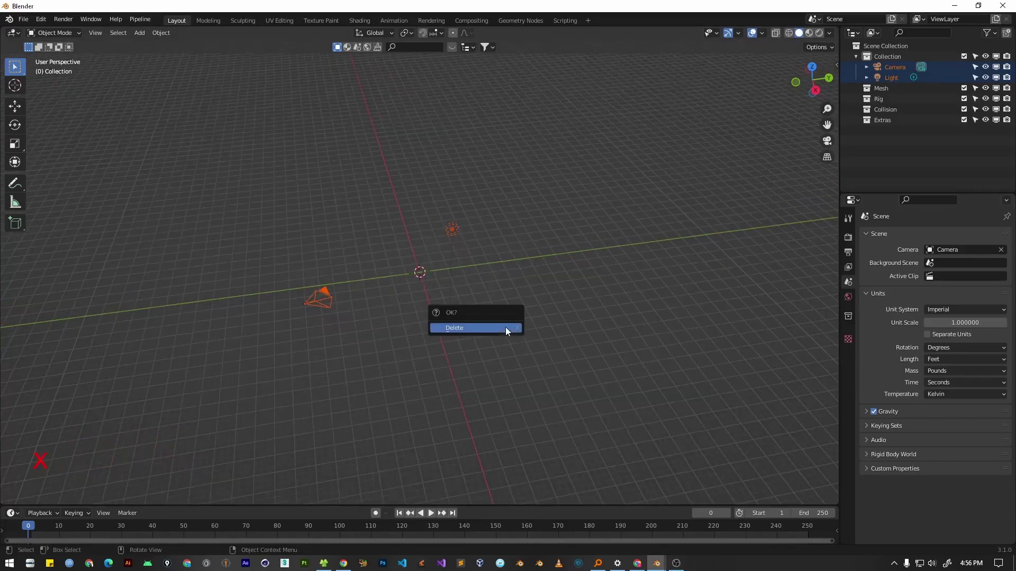
{"action": "left_click", "coordinate": [506, 329]}
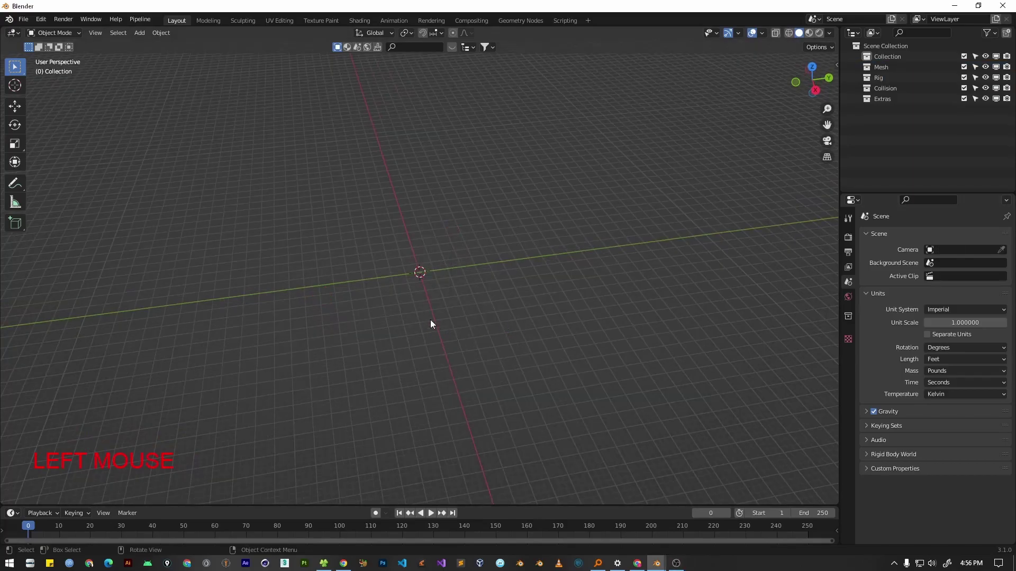
Add a cube mesh at the world origin.
{"action": "key", "text": "shift+a"}
{"action": "mouse_move", "coordinate": [440, 288]}
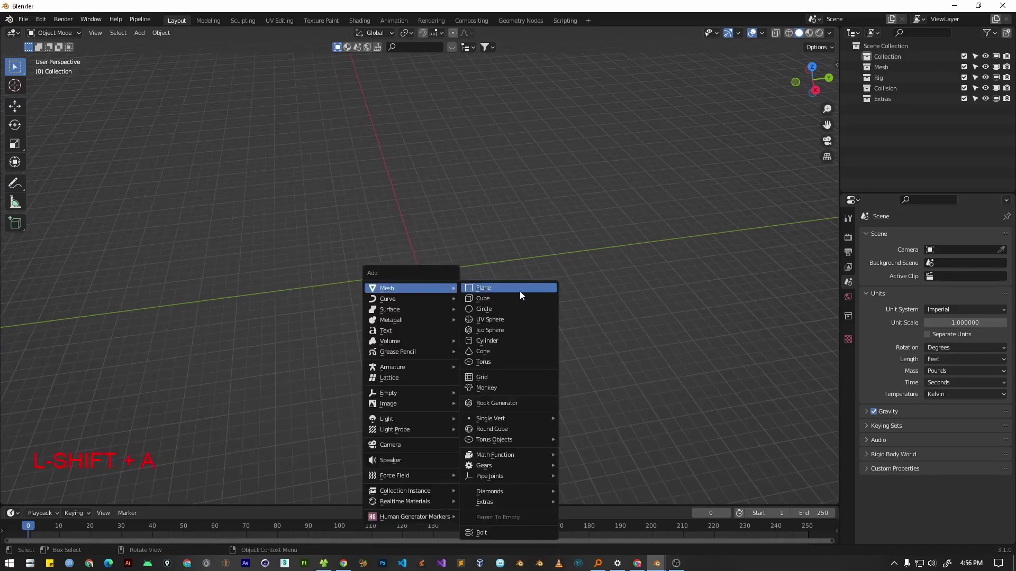
{"action": "left_click", "coordinate": [491, 300]}
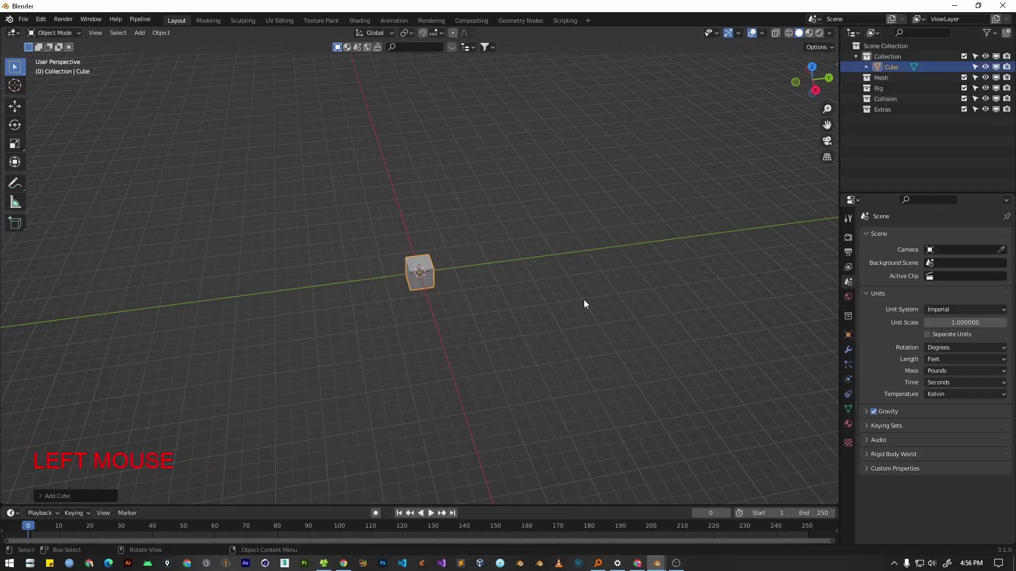
Scale the cube up uniformly on all axes until it is about 8 ft per side.
{"action": "key", "text": "s"}
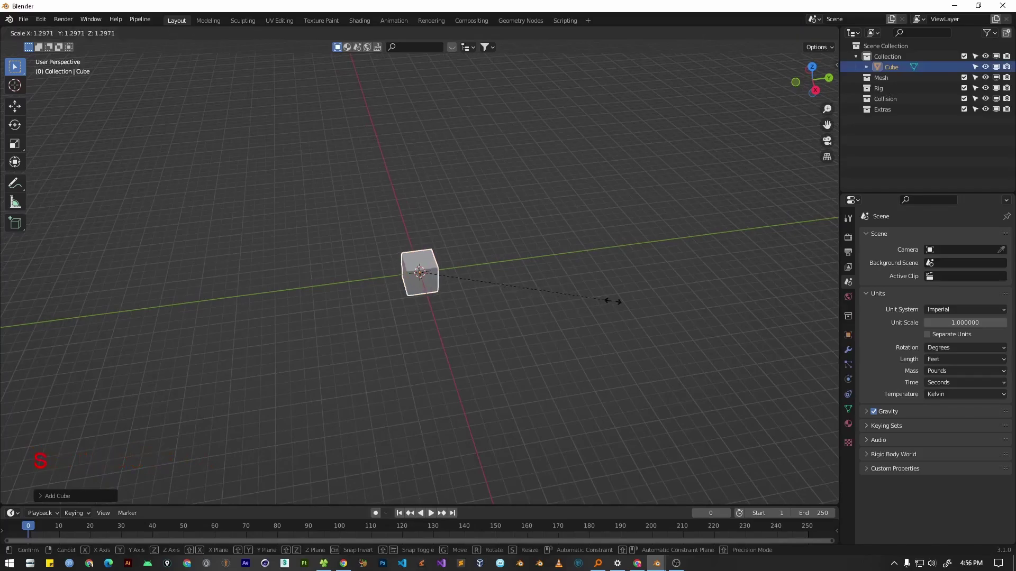
{"action": "left_click", "coordinate": [789, 317]}
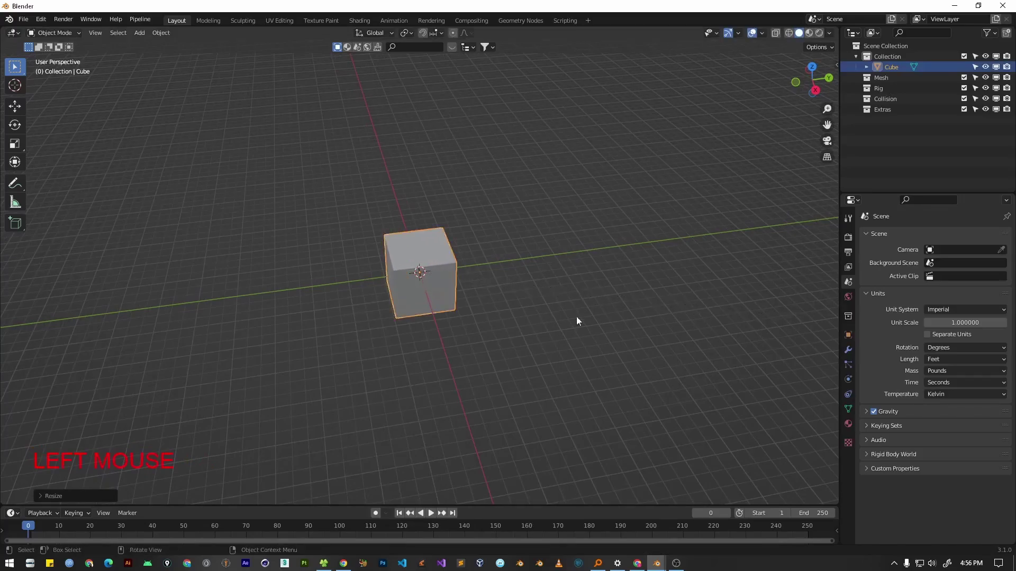
{"action": "middle_click_drag", "start_coordinate": [576, 316], "coordinate": [484, 316]}
{"action": "scroll", "coordinate": [484, 315], "scroll_direction": "down", "scroll_amount": 4}
{"action": "middle_click_drag", "start_coordinate": [424, 305], "coordinate": [438, 279]}
{"action": "key", "text": "s"}
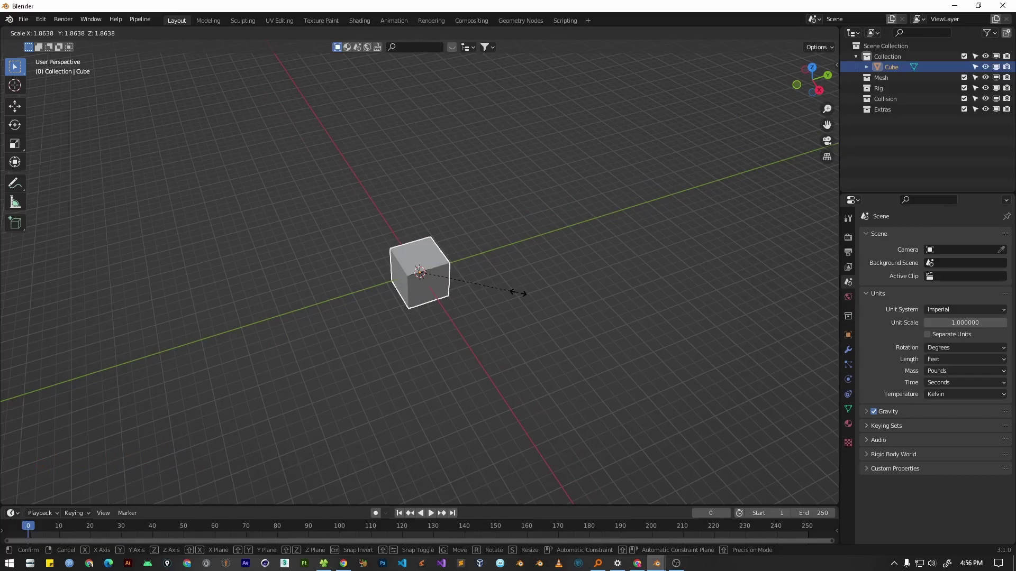
{"action": "type", "text": "3"}
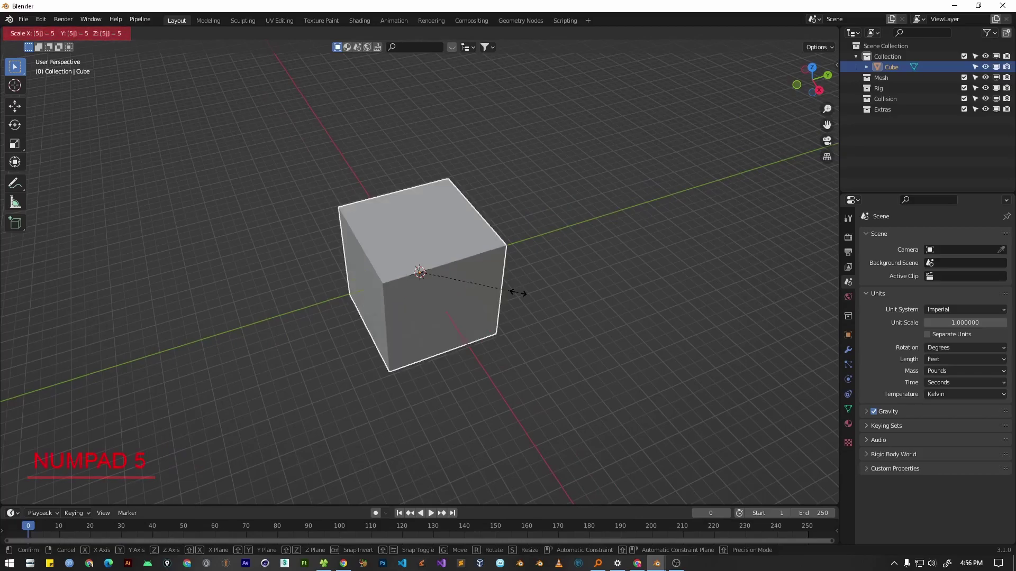
{"action": "key", "text": "BackSpace"}
{"action": "type", "text": "3"}
{"action": "key", "text": "Return"}
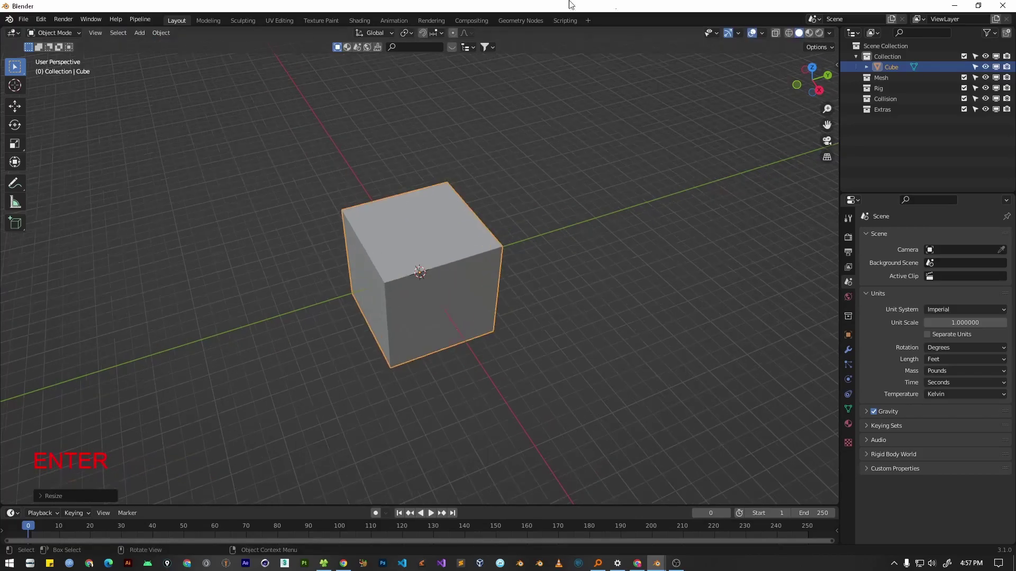
In the front view, move the cube 4 ft up along Z so its base rests on the ground line.
{"action": "middle_click_drag", "start_coordinate": [454, 351], "coordinate": [416, 320]}
{"action": "key", "text": "KP_1"}
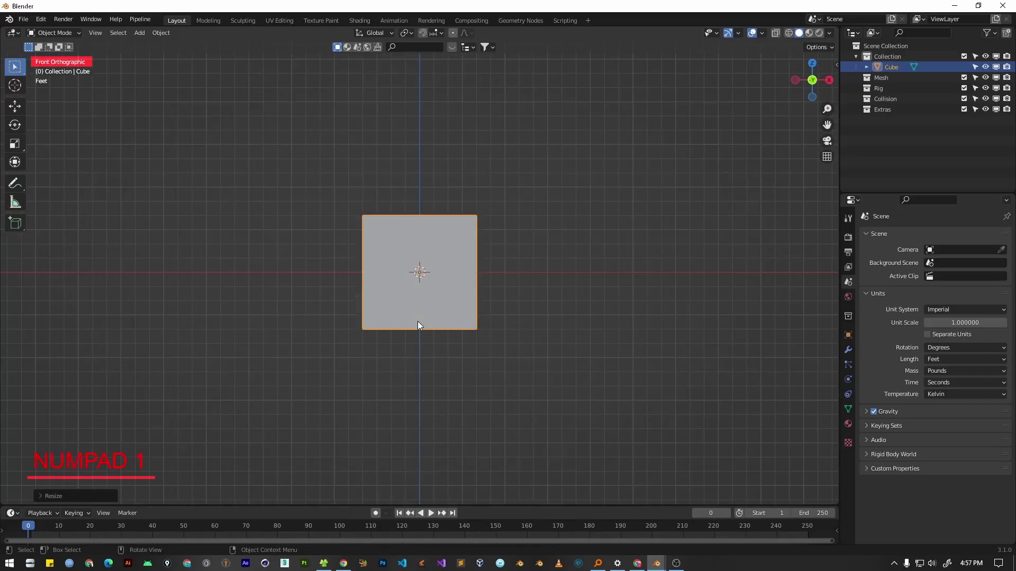
{"action": "key", "text": "g"}
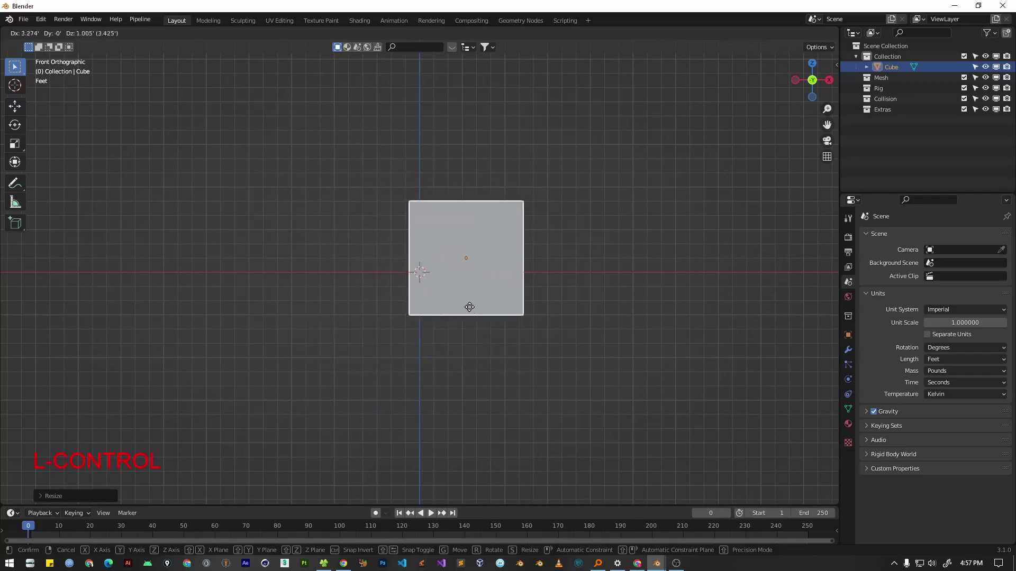
{"action": "key", "text": "z"}
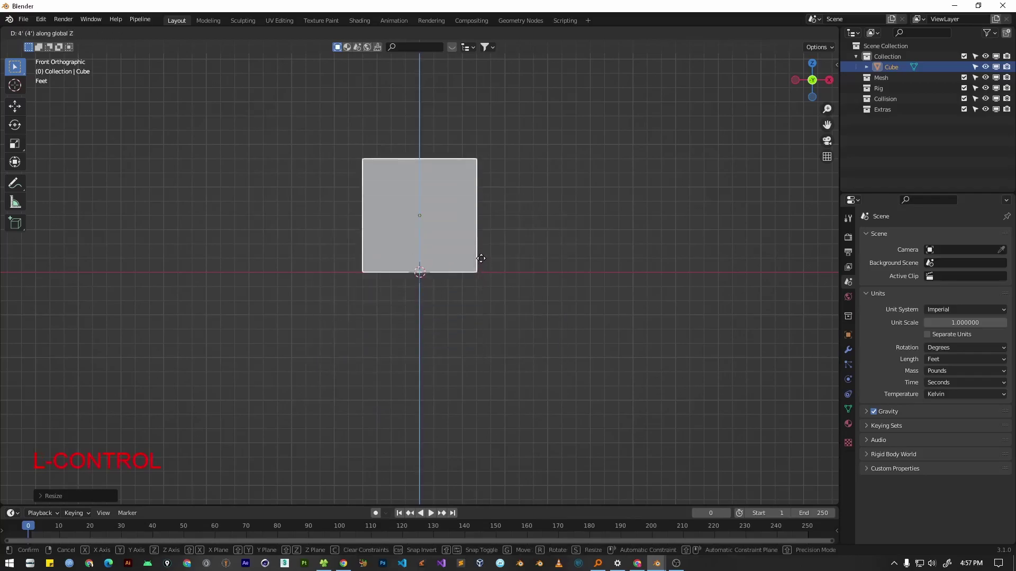
{"action": "left_click", "coordinate": [481, 263], "text": "ctrl"}
Enter Edit Mode on the cube and switch to face selection.
{"action": "middle_click_drag", "start_coordinate": [464, 313], "coordinate": [75, 150]}
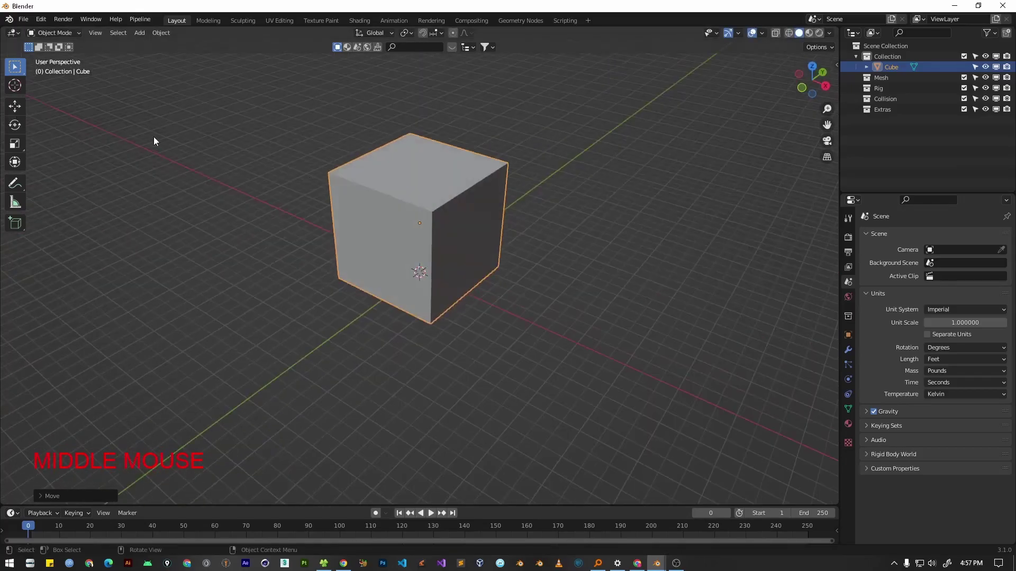
{"action": "key", "text": "Tab"}
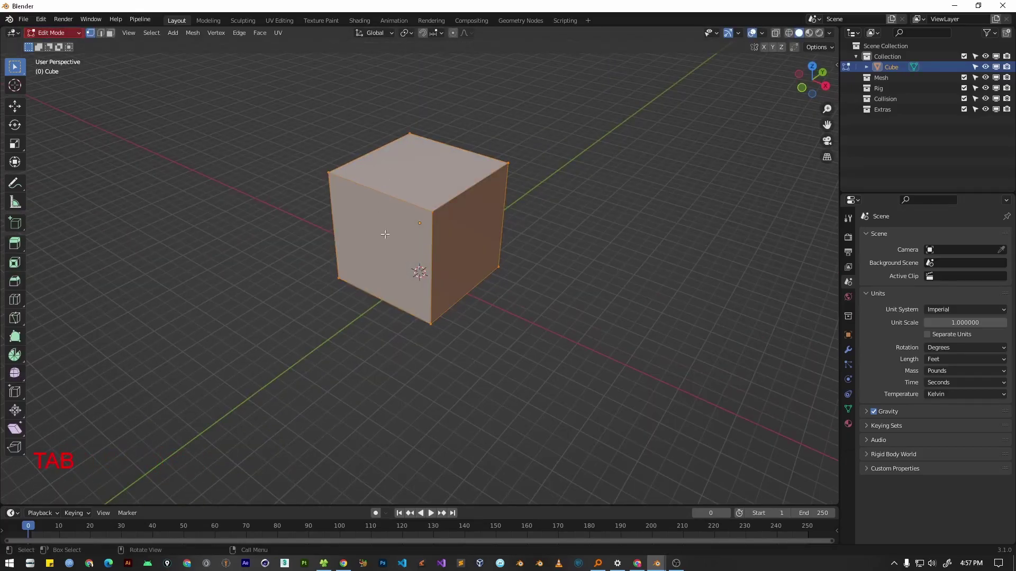
{"action": "key", "text": "1"}
{"action": "middle_click_drag", "start_coordinate": [492, 216], "coordinate": [444, 190]}
{"action": "key", "text": "2"}
{"action": "left_click", "coordinate": [405, 167]}
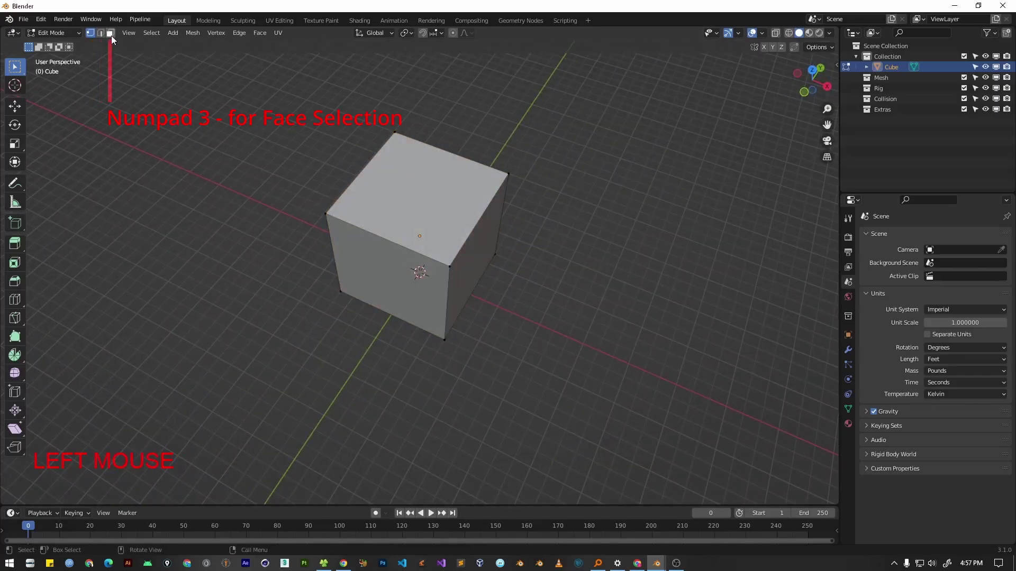
Select the cube's top face and raise it along Z to roughly double the box's height.
{"action": "left_click", "coordinate": [425, 186]}
{"action": "scroll", "coordinate": [447, 255], "scroll_direction": "down", "scroll_amount": 3}
{"action": "middle_click_drag", "start_coordinate": [447, 257], "coordinate": [437, 259]}
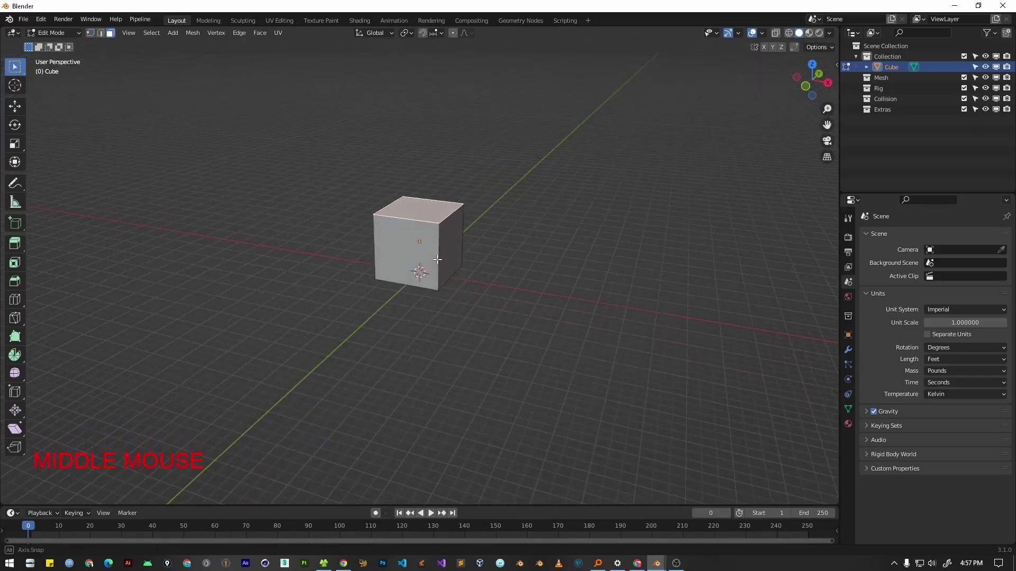
{"action": "key", "text": "g"}
{"action": "key", "text": "z"}
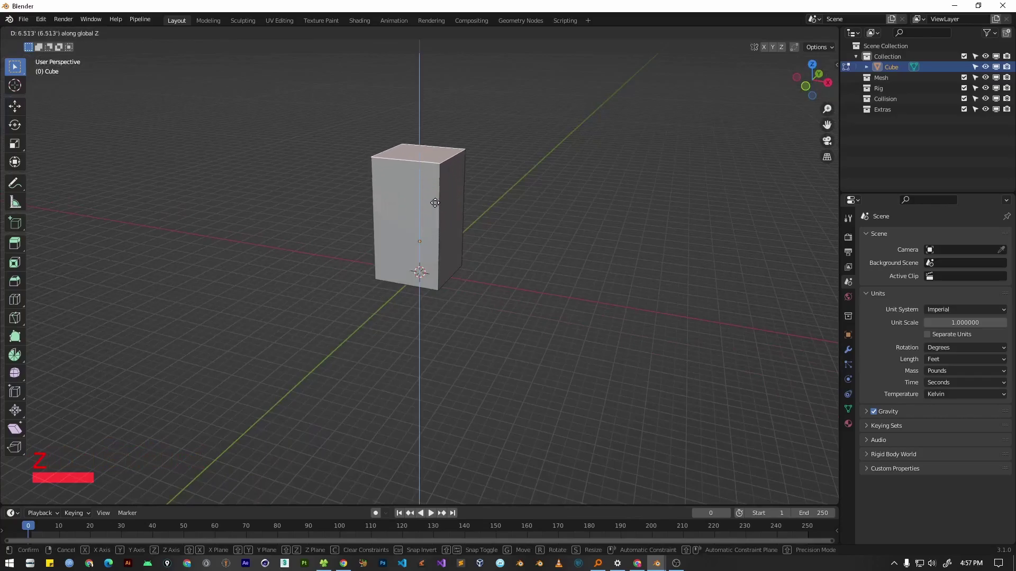
{"action": "left_click", "coordinate": [435, 191]}
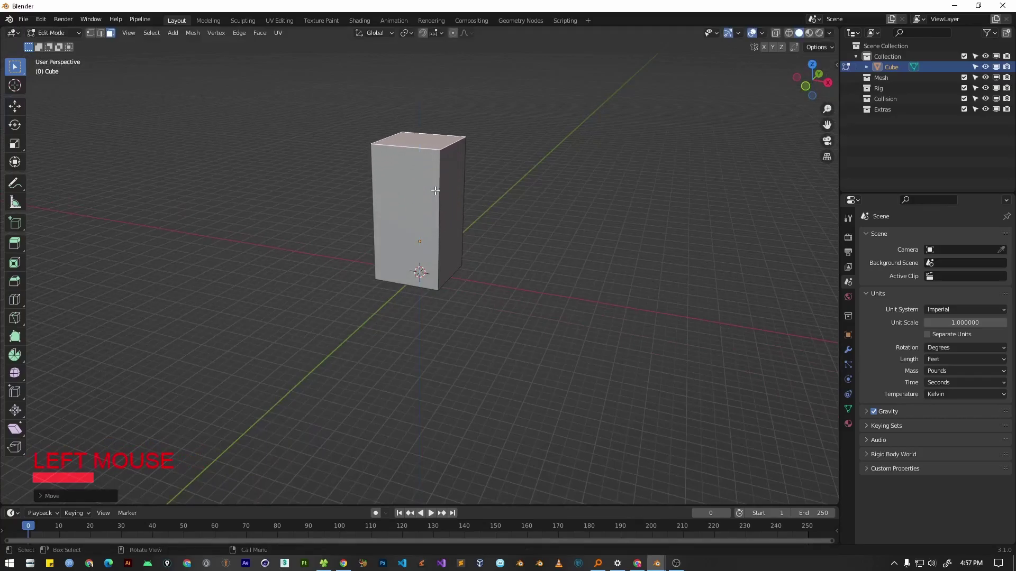
Select the box's bottom face and inset it to form a narrow border.
{"action": "middle_click_drag", "start_coordinate": [485, 232], "coordinate": [418, 270]}
{"action": "scroll", "coordinate": [417, 269], "scroll_direction": "up", "scroll_amount": 2}
{"action": "scroll", "coordinate": [418, 269], "scroll_direction": "down", "scroll_amount": 2}
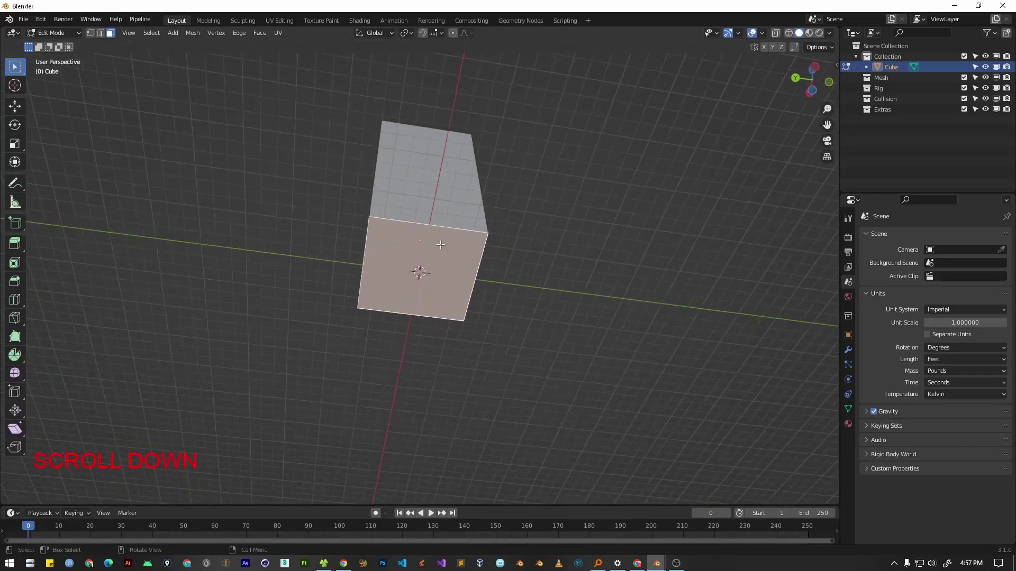
{"action": "scroll", "coordinate": [458, 256], "scroll_direction": "up", "scroll_amount": 2}
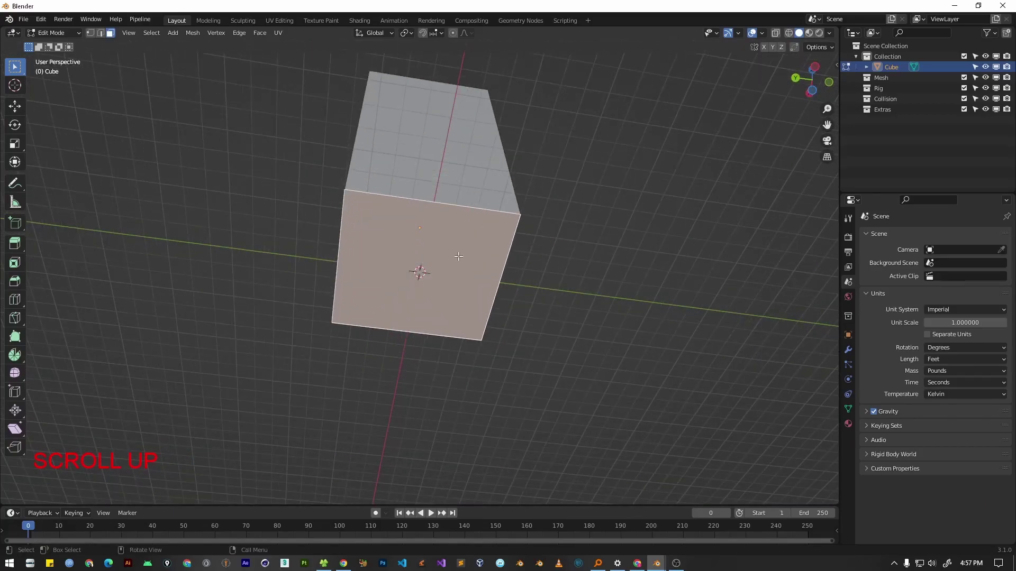
{"action": "key", "text": "i"}
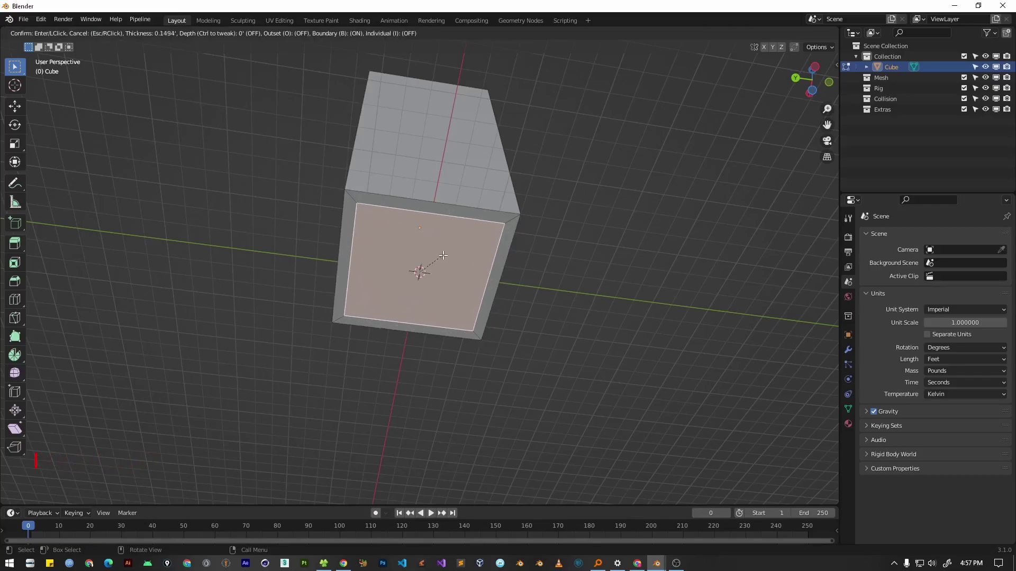
{"action": "left_click", "coordinate": [440, 258]}
Inset the bottom face two more times, first by about 0.24 ft, to leave three concentric borders around a small central face.
{"action": "scroll", "coordinate": [417, 268], "scroll_direction": "up", "scroll_amount": 1}
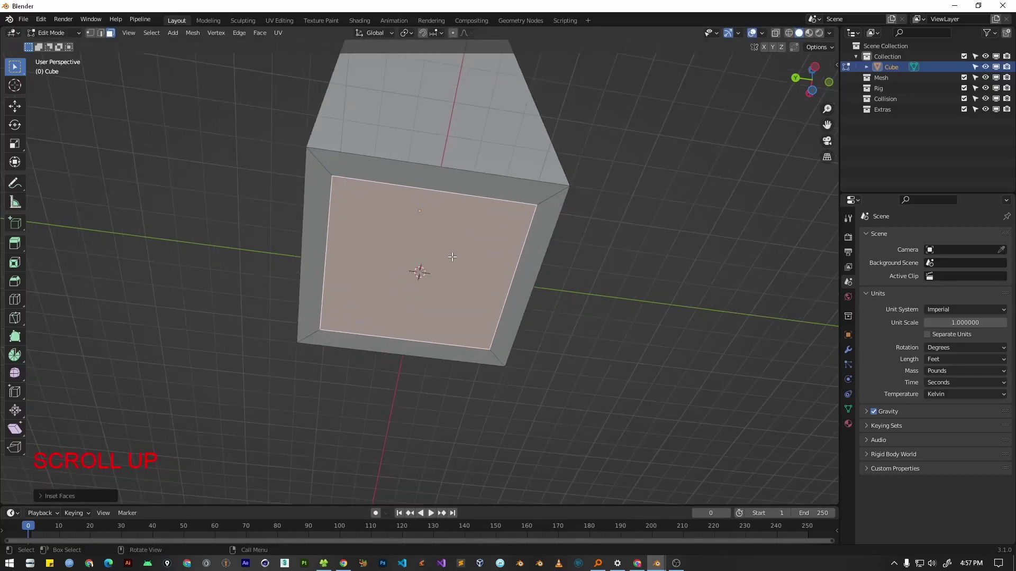
{"action": "key", "text": "i"}
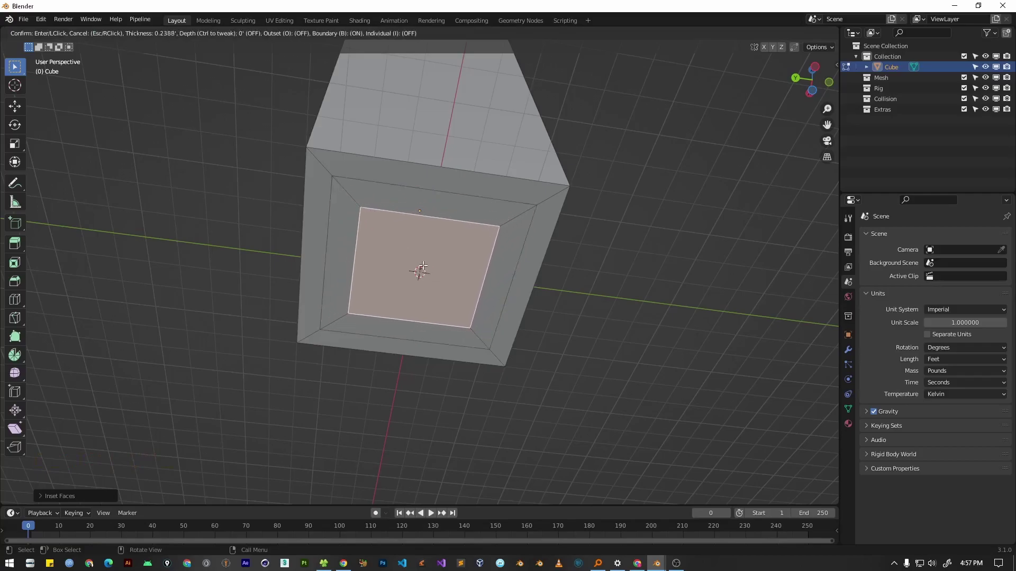
{"action": "left_click", "coordinate": [423, 266]}
{"action": "key", "text": "i"}
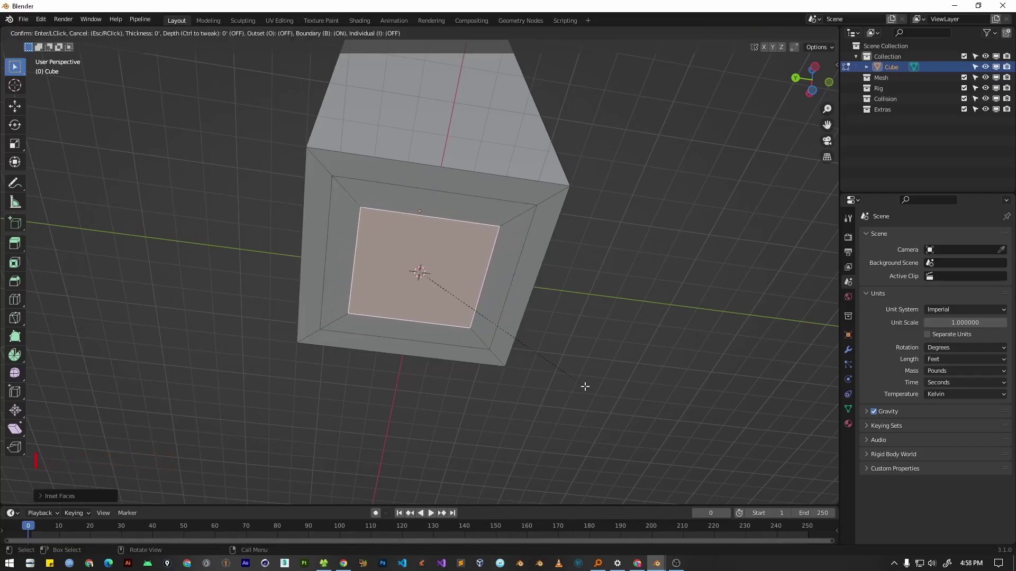
{"action": "key", "text": "shift"}
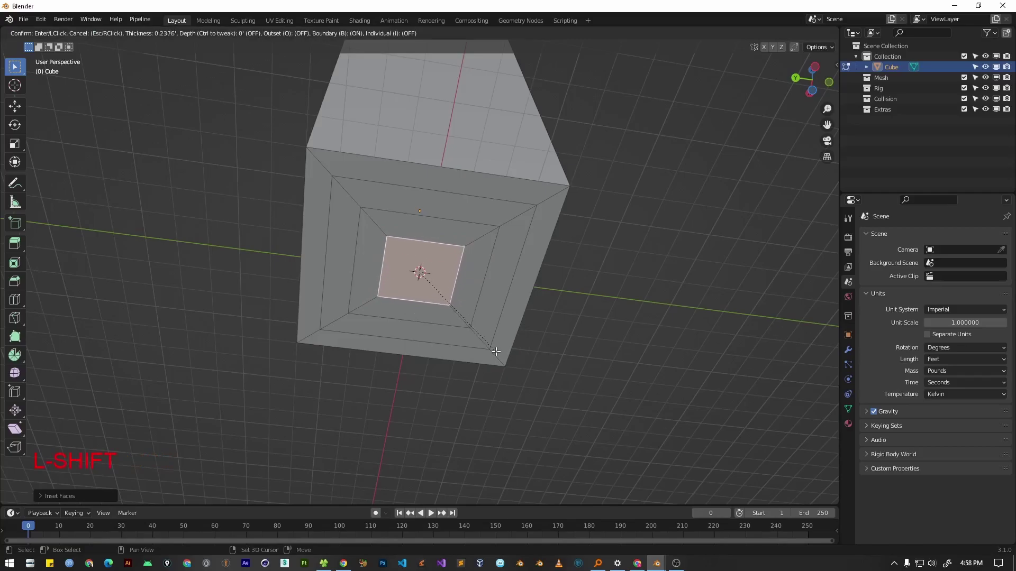
{"action": "left_click", "coordinate": [529, 385], "text": "shift"}
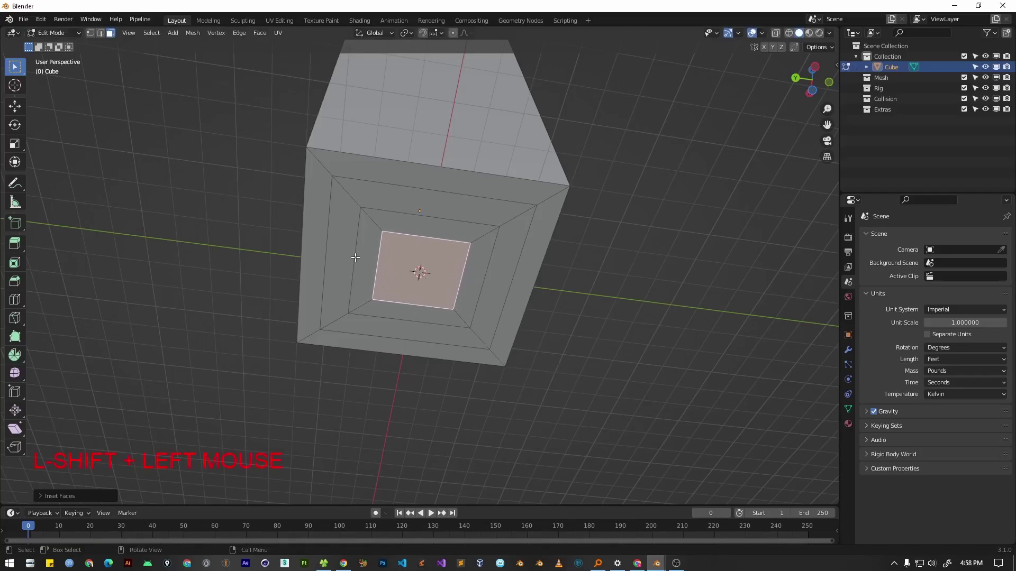
Select the central bottom face plus its surrounding ring and move them up along Z to recess the underside.
{"action": "left_click", "coordinate": [403, 250]}
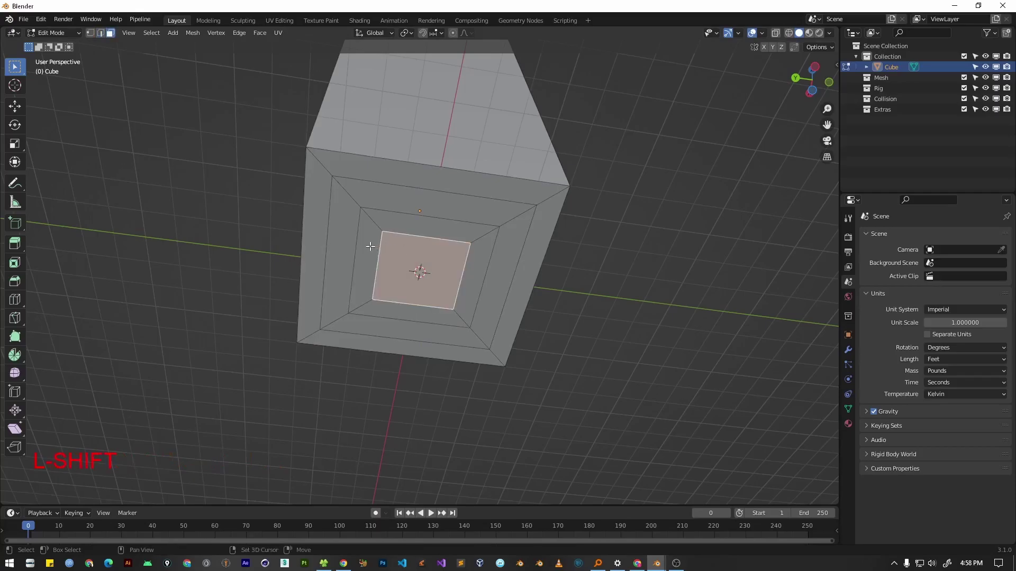
{"action": "scroll", "coordinate": [497, 270], "scroll_direction": "up", "scroll_amount": 1}
{"action": "key", "text": "ctrl+KP_Add"}
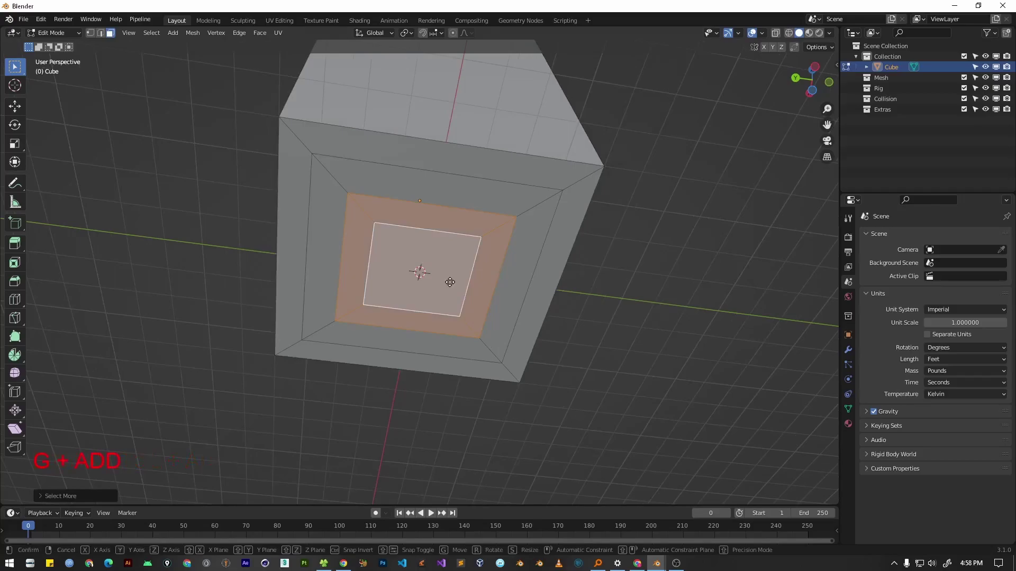
{"action": "key", "text": "g"}
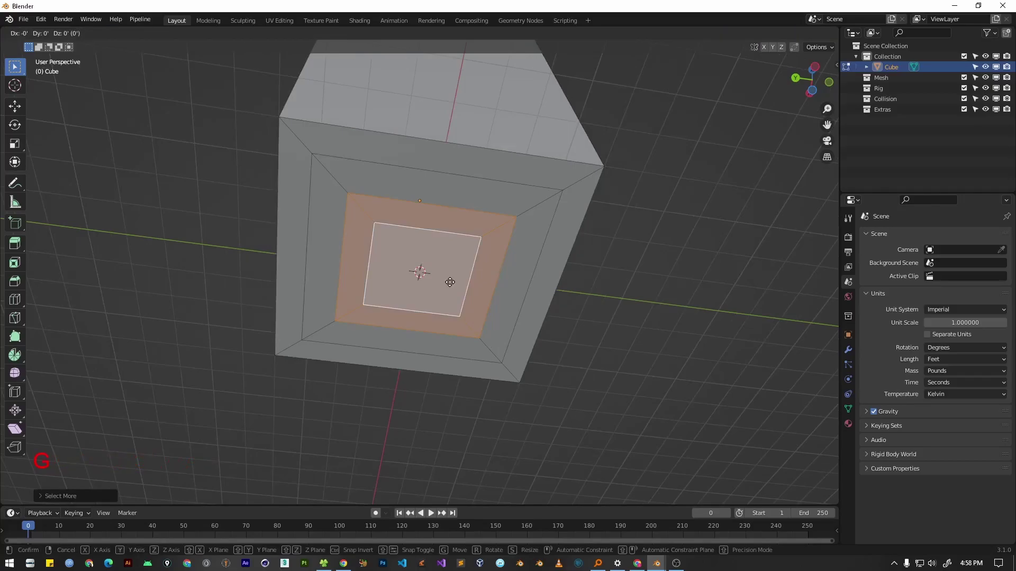
{"action": "key", "text": "z"}
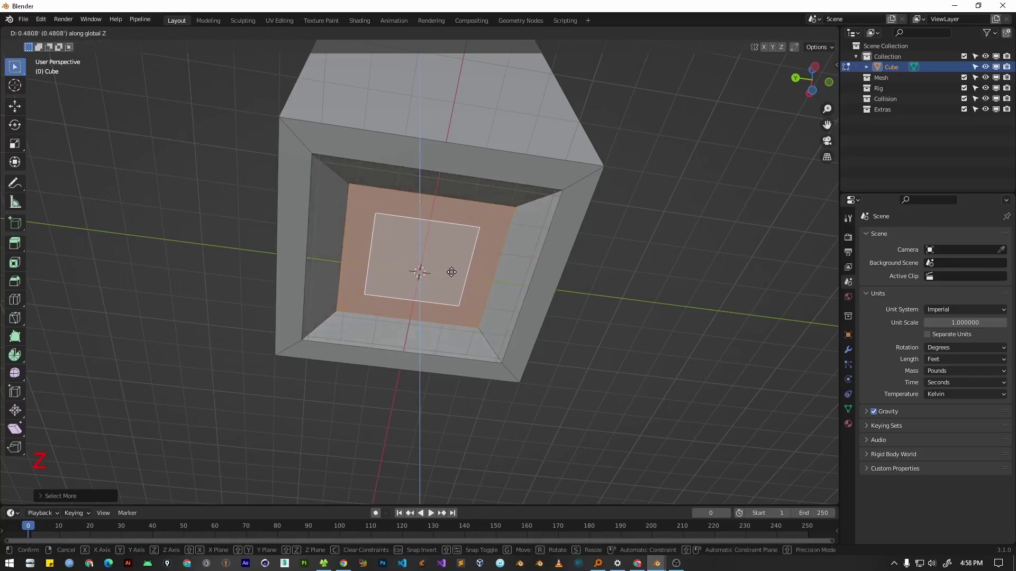
{"action": "left_click", "coordinate": [451, 272]}
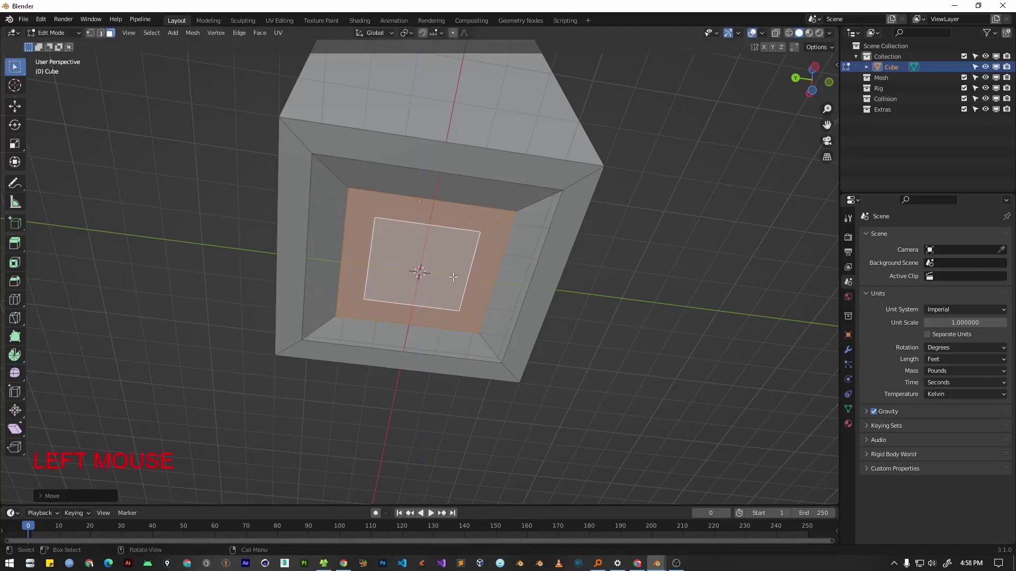
Select only the innermost bottom face and move it slightly down along Z so it protrudes within the recess.
{"action": "left_click", "coordinate": [429, 261]}
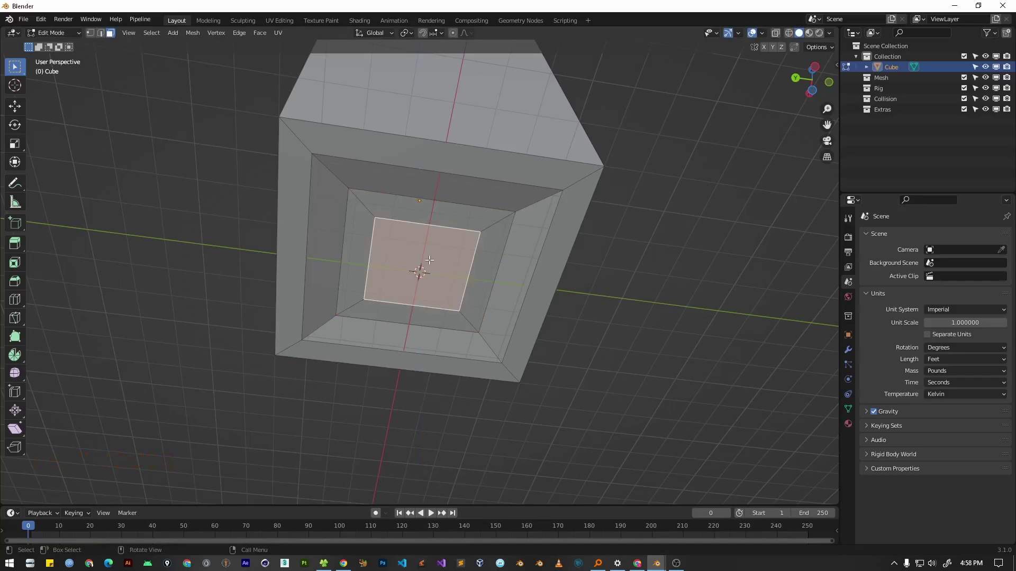
{"action": "key", "text": "g"}
{"action": "key", "text": "z"}
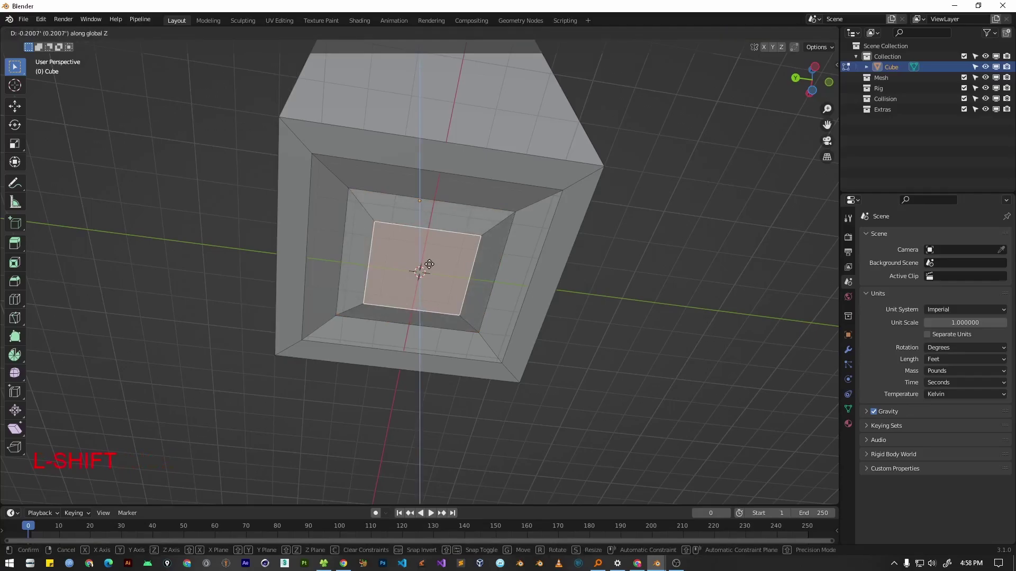
{"action": "left_click", "coordinate": [429, 280], "text": "shift"}
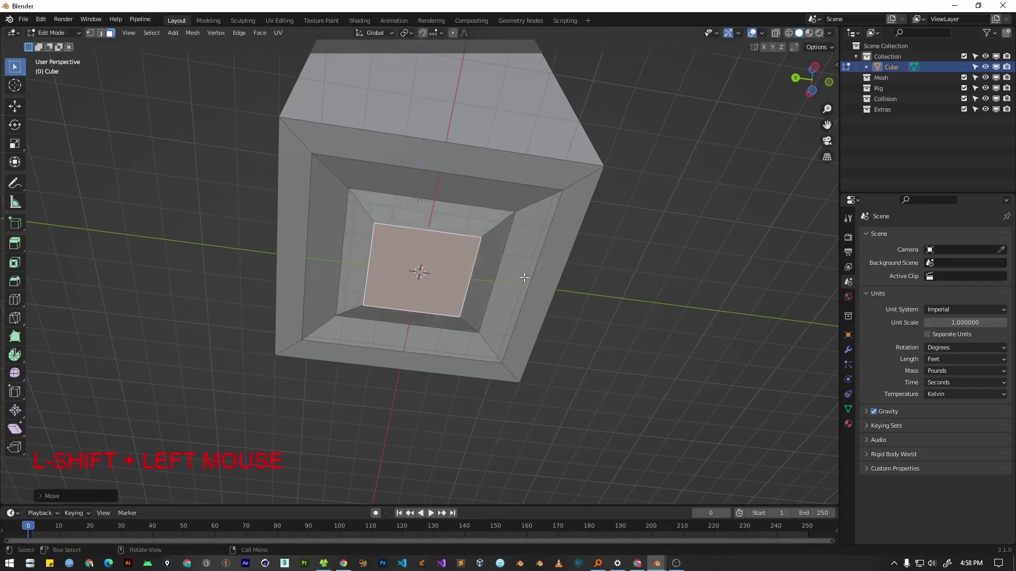
Select the box's top face and extrude it 3 ft upward along Z.
{"action": "scroll", "coordinate": [499, 340], "scroll_direction": "down", "scroll_amount": 5}
{"action": "scroll", "coordinate": [483, 221], "scroll_direction": "down", "scroll_amount": 3}
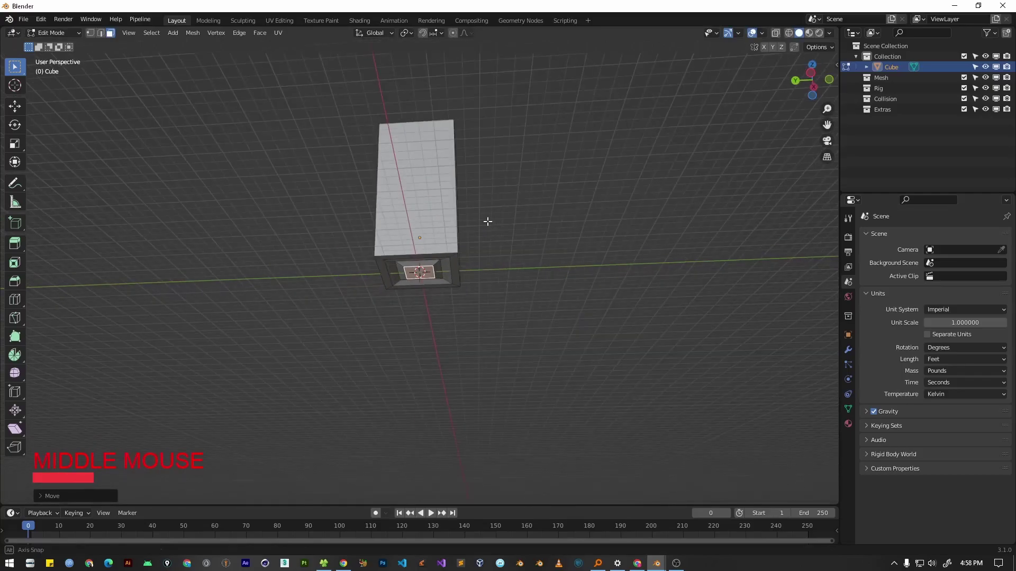
{"action": "middle_click_drag", "start_coordinate": [487, 220], "coordinate": [471, 158]}
{"action": "scroll", "coordinate": [452, 140], "scroll_direction": "up", "scroll_amount": 3}
{"action": "left_click", "coordinate": [453, 141]}
{"action": "key", "text": "e"}
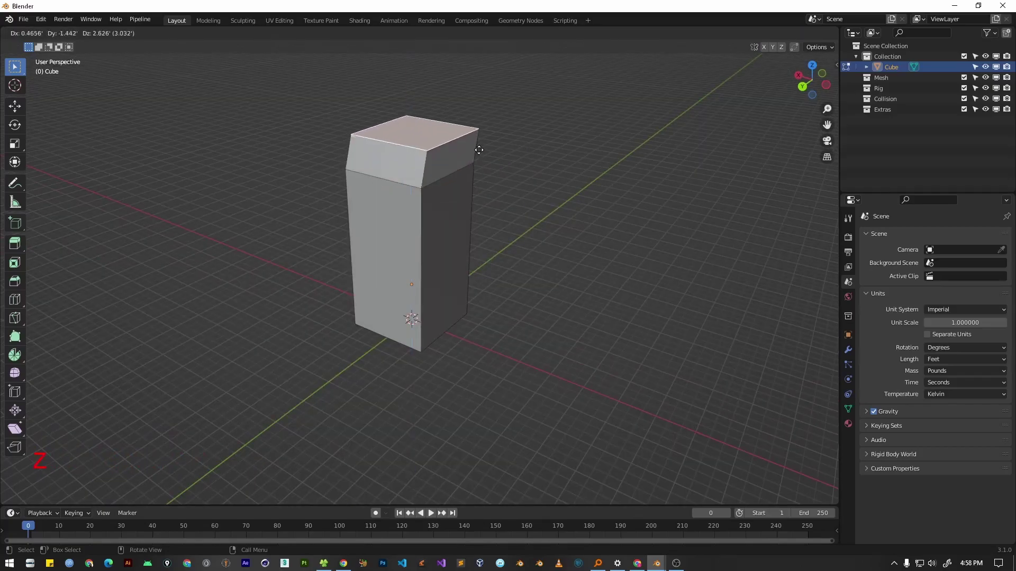
{"action": "key", "text": "z"}
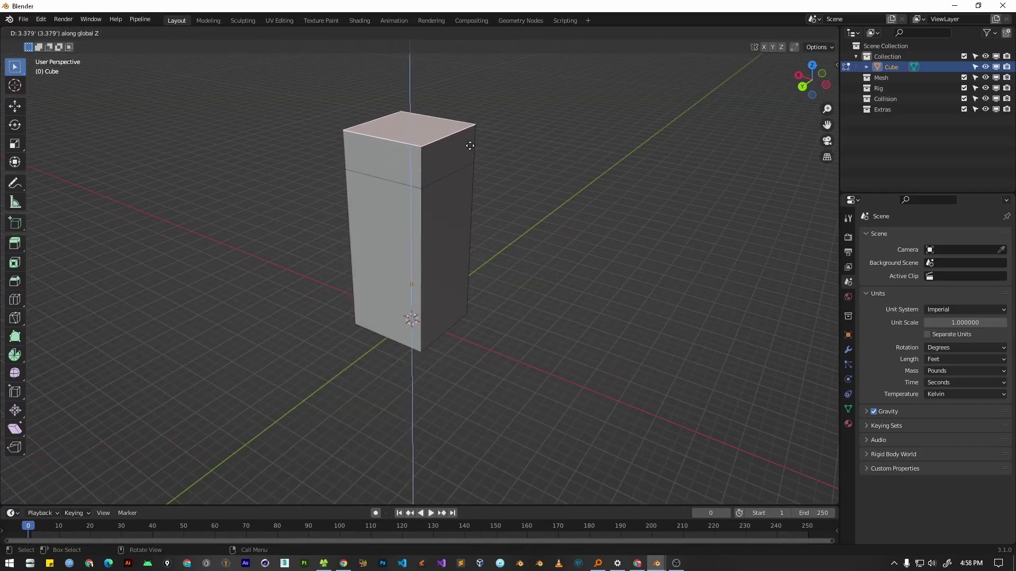
{"action": "key", "text": "ctrl"}
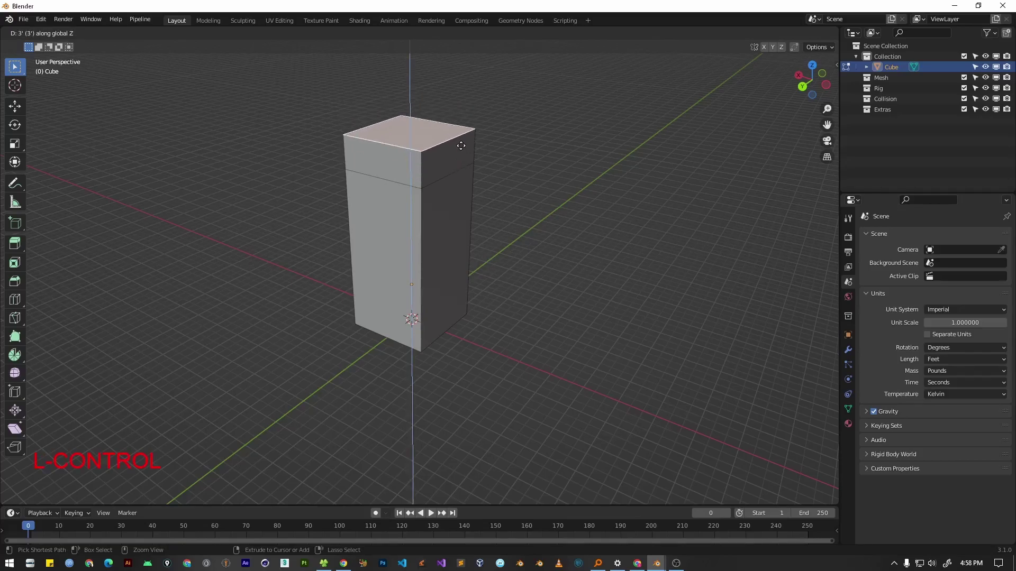
{"action": "left_click", "coordinate": [461, 136]}
Scale the extruded top face uniformly down to roughly half its size to form sloped shoulders.
{"action": "middle_click_drag", "start_coordinate": [461, 135], "coordinate": [516, 145]}
{"action": "key", "text": "s"}
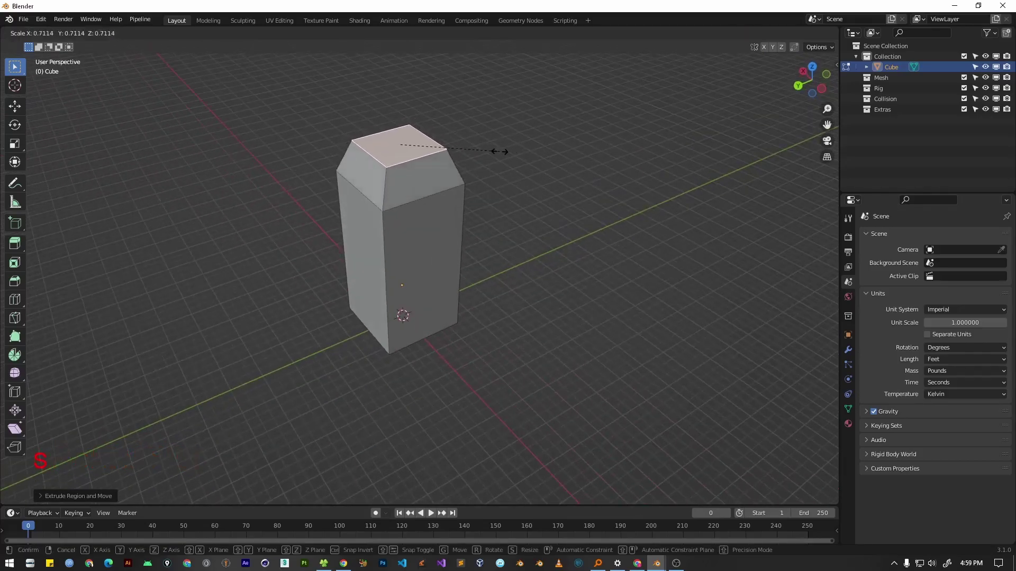
{"action": "left_click", "coordinate": [466, 147]}
Delete the small top face to open the top of the body.
{"action": "middle_click_drag", "start_coordinate": [465, 148], "coordinate": [397, 372]}
{"action": "scroll", "coordinate": [476, 227], "scroll_direction": "up", "scroll_amount": 2}
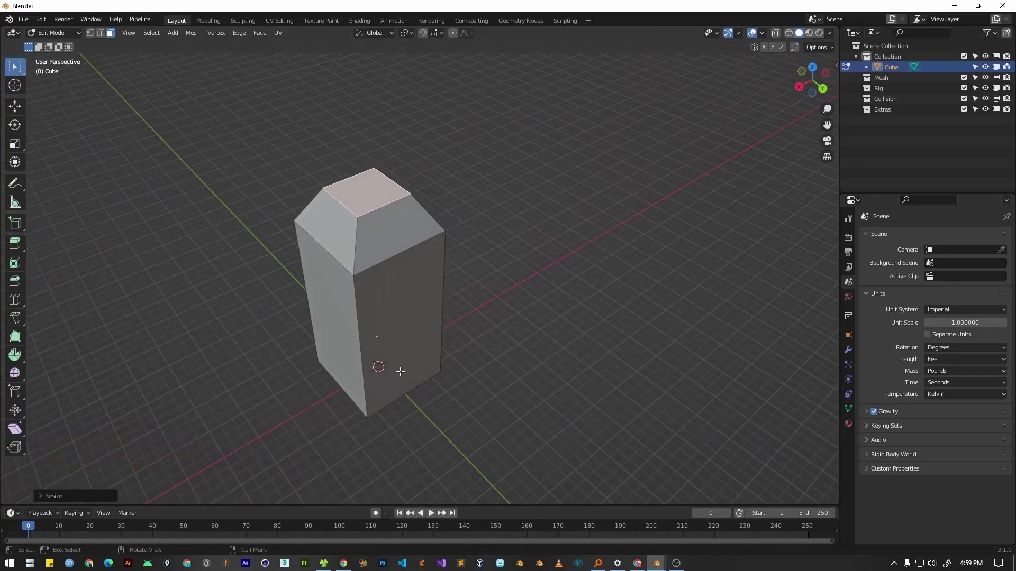
{"action": "key", "text": "x"}
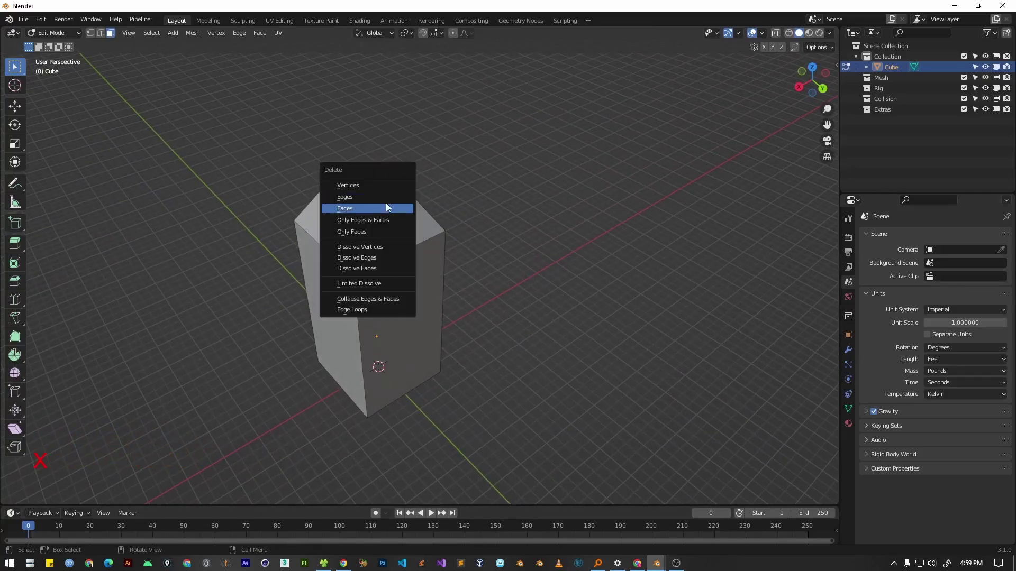
{"action": "left_click", "coordinate": [387, 207]}
Add a Subdivision Surface modifier to the open-topped body and set its viewport level to 2.
{"action": "middle_click_drag", "start_coordinate": [465, 251], "coordinate": [340, 258]}
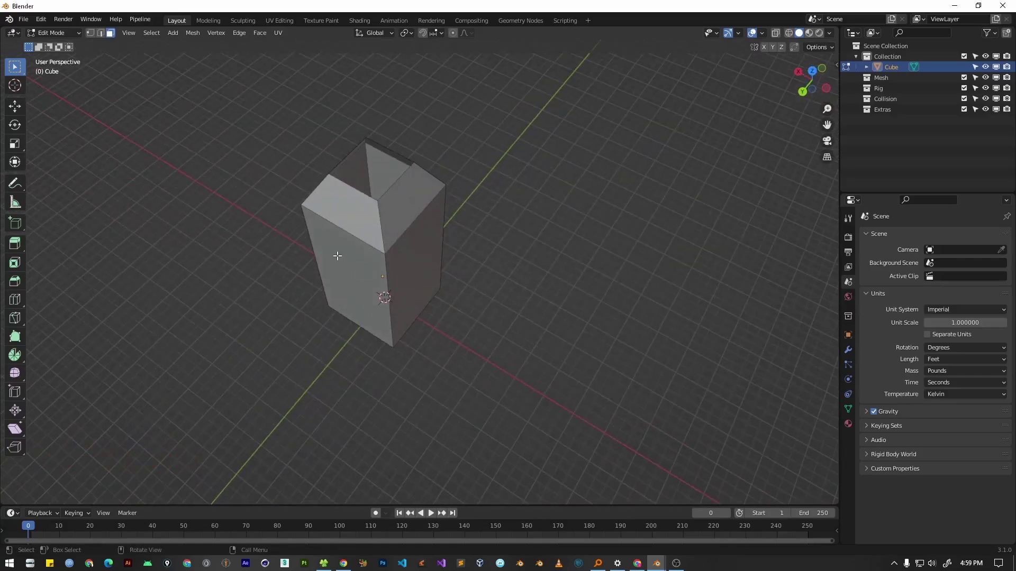
{"action": "scroll", "coordinate": [341, 286], "scroll_direction": "up", "scroll_amount": 3}
{"action": "scroll", "coordinate": [352, 329], "scroll_direction": "down", "scroll_amount": 1}
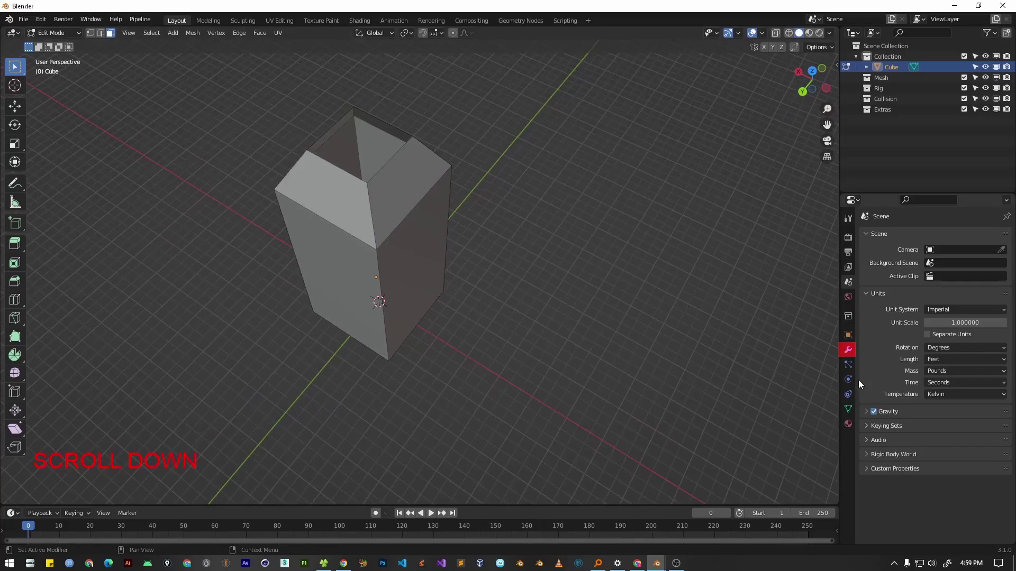
{"action": "left_click", "coordinate": [849, 351]}
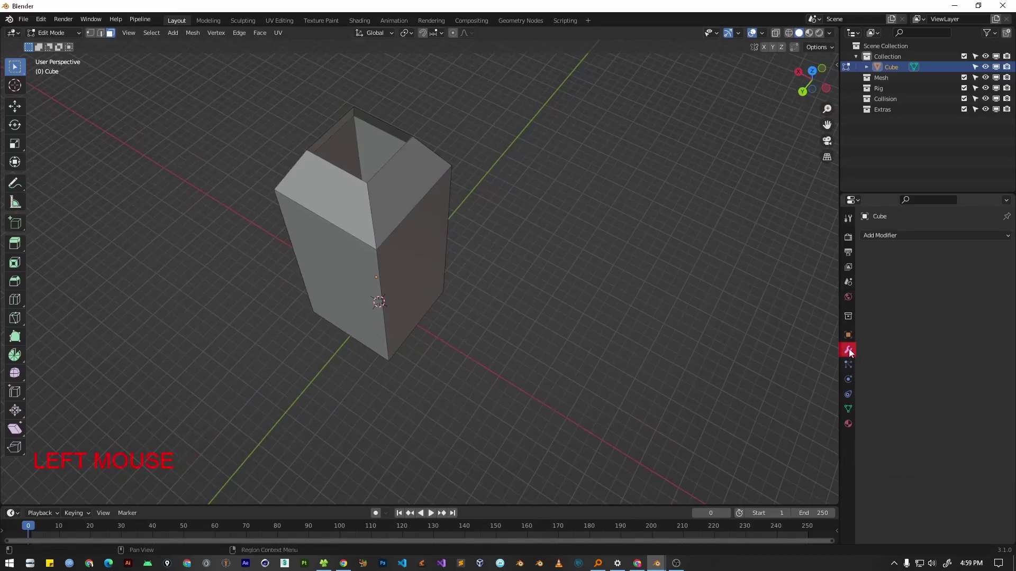
{"action": "left_click", "coordinate": [885, 232]}
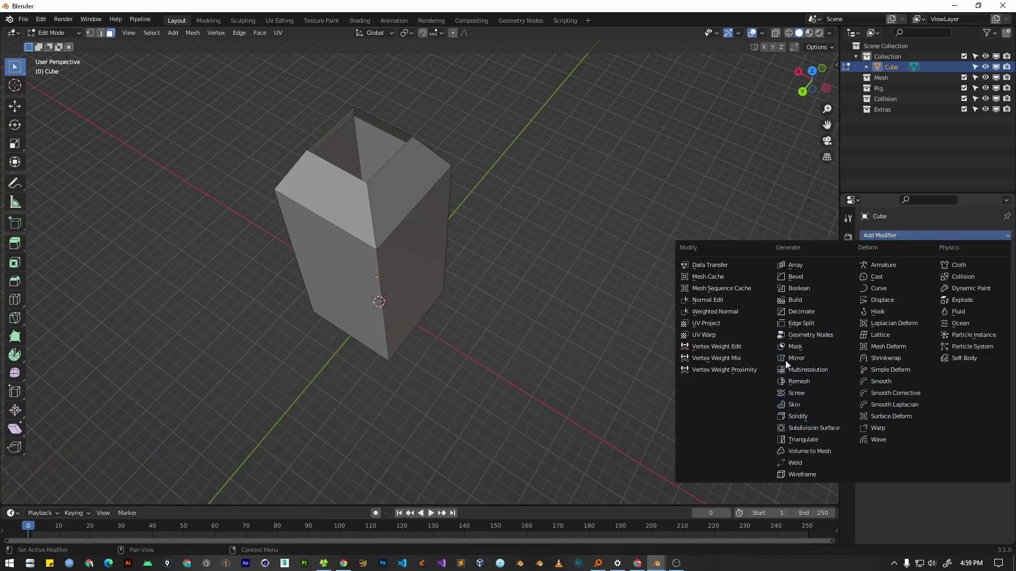
{"action": "left_click", "coordinate": [797, 427]}
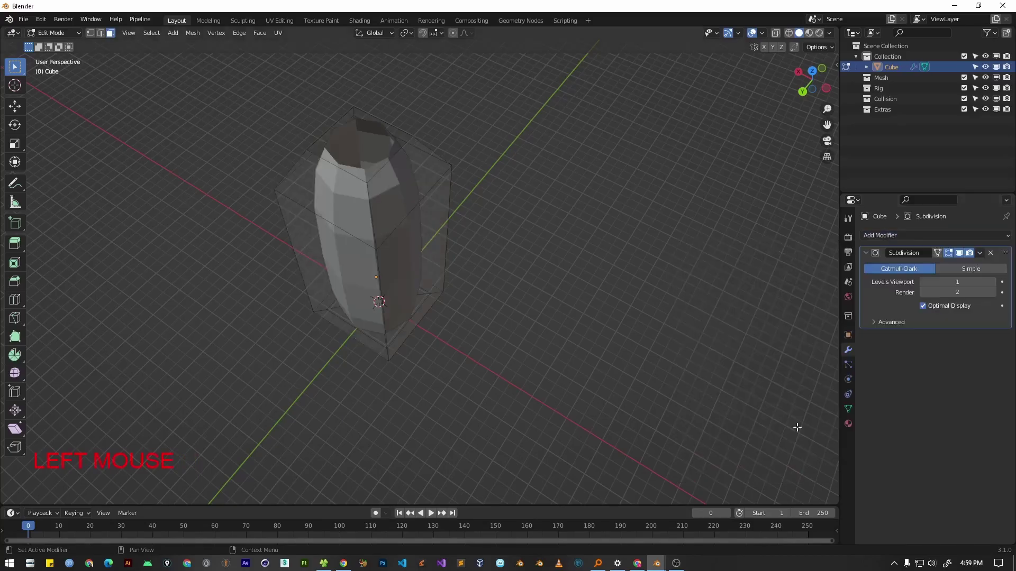
{"action": "middle_click_drag", "start_coordinate": [531, 344], "coordinate": [821, 293]}
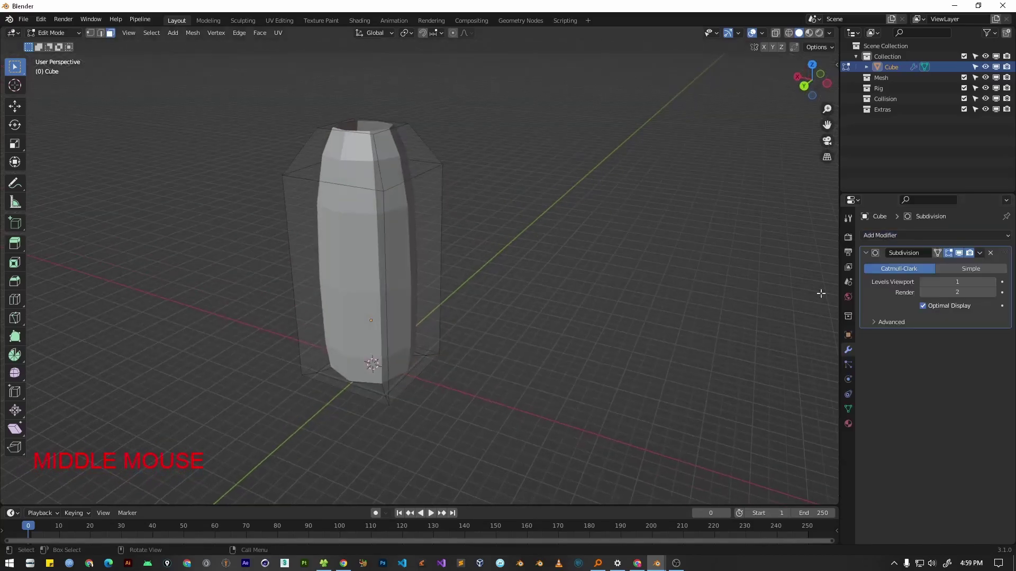
{"action": "left_click", "coordinate": [978, 286]}
{"action": "type", "text": "2"}
{"action": "key", "text": "Return"}
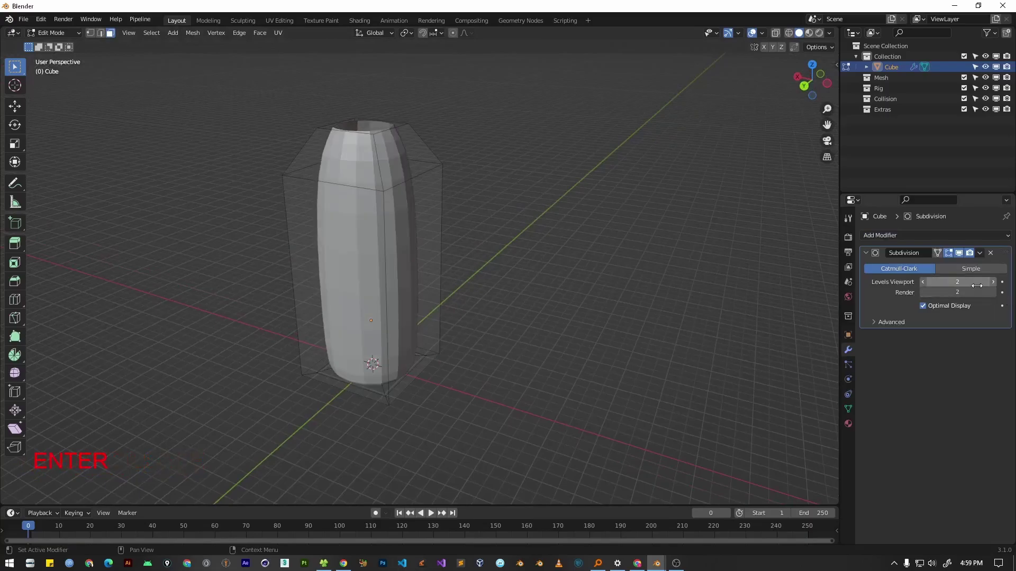
Switch to Object Mode and apply Shade Smooth to the subdivided body.
{"action": "scroll", "coordinate": [423, 339], "scroll_direction": "up", "scroll_amount": 1}
{"action": "middle_click_drag", "start_coordinate": [423, 339], "coordinate": [367, 307]}
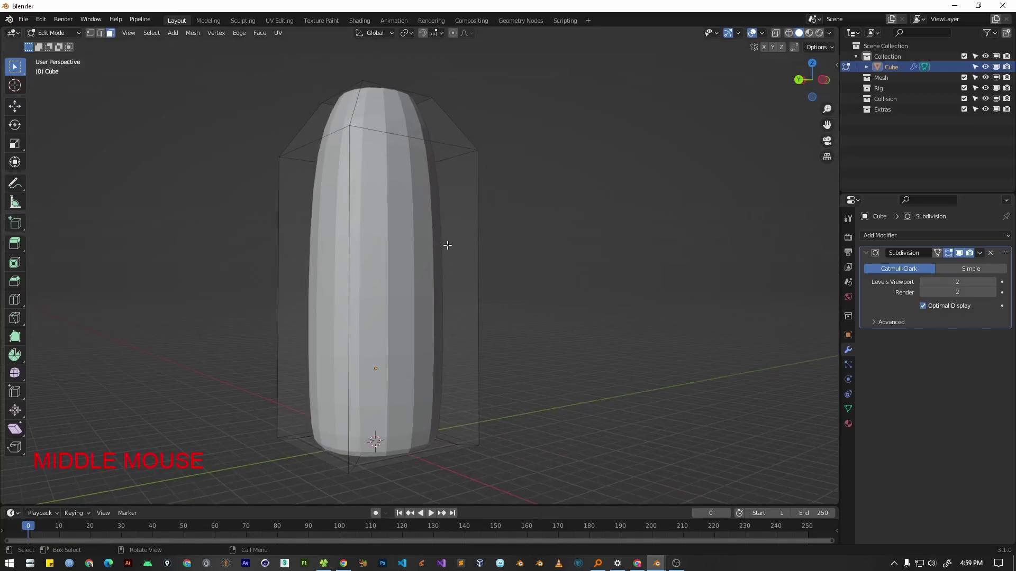
{"action": "middle_click_drag", "start_coordinate": [448, 246], "coordinate": [424, 295]}
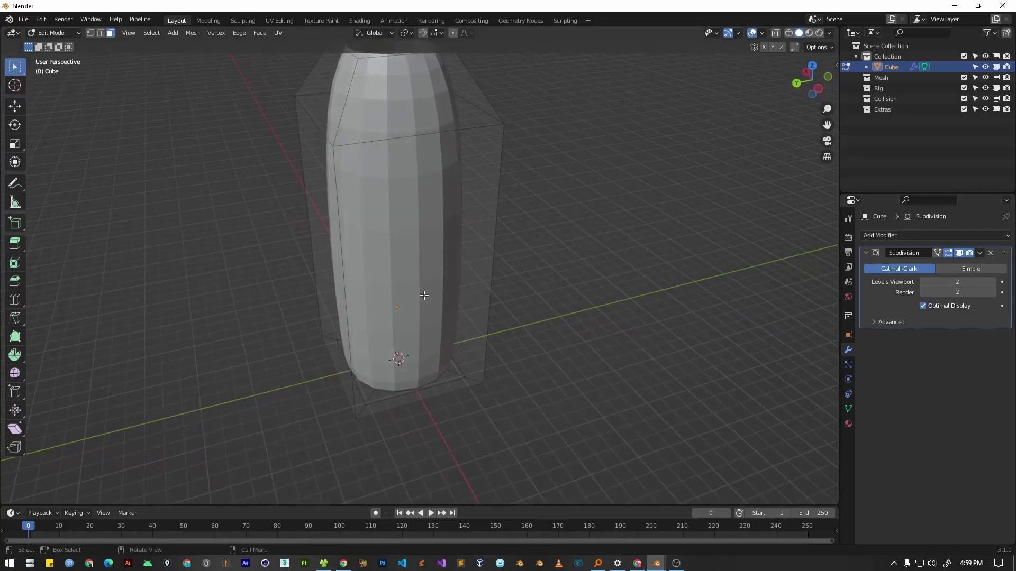
{"action": "key", "text": "Tab"}
{"action": "key", "text": "Tab"}
{"action": "middle_click_drag", "start_coordinate": [425, 295], "coordinate": [619, 245]}
{"action": "key", "text": "Tab"}
{"action": "key", "text": "F3"}
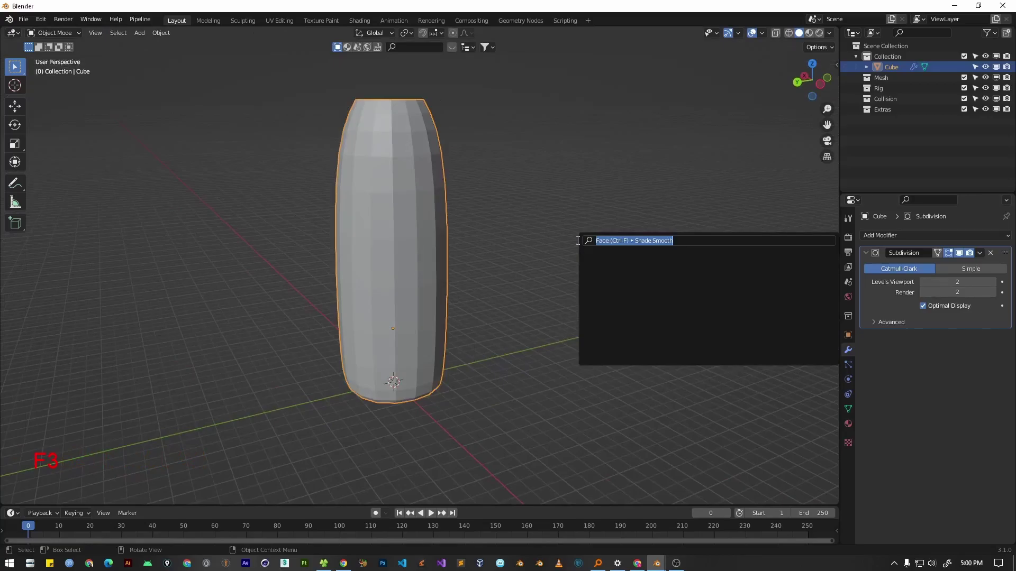
{"action": "type", "text": "shade"}
{"action": "key", "text": "Down"}
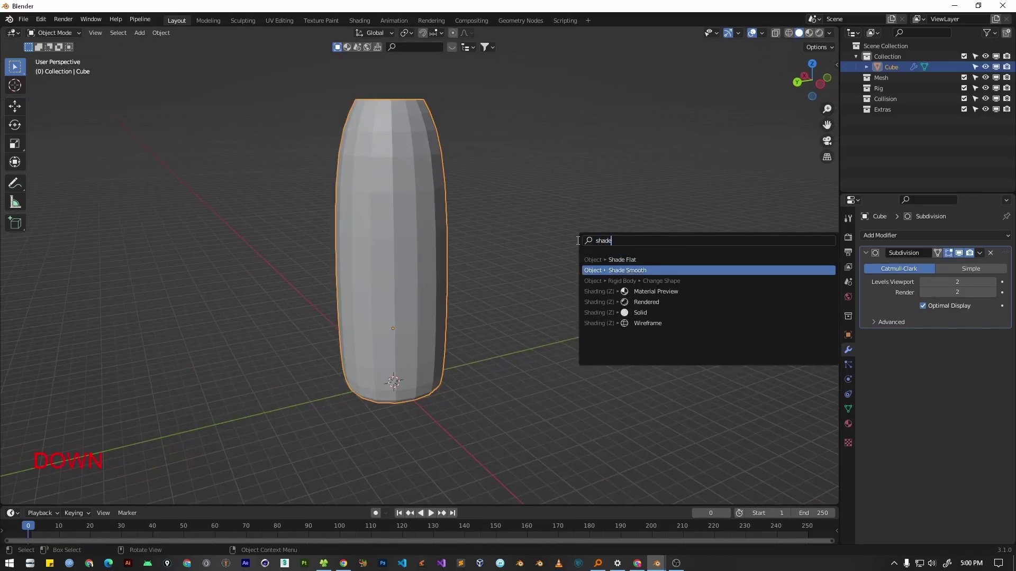
{"action": "key", "text": "Return"}
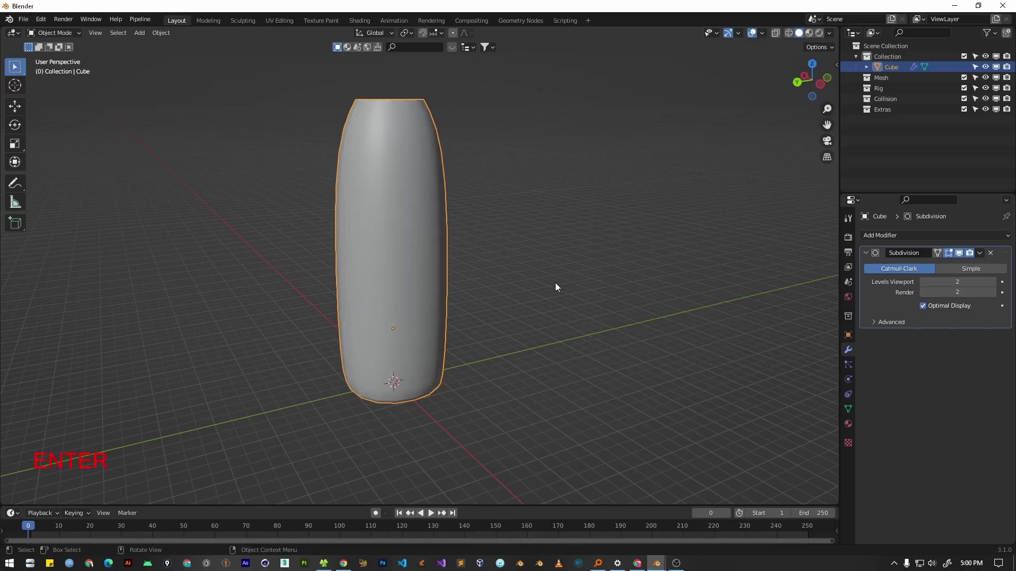
In Edit Mode, add two evenly spaced vertical loop cuts running down the front and back of the body, without sliding them.
{"action": "middle_click_drag", "start_coordinate": [555, 285], "coordinate": [539, 390]}
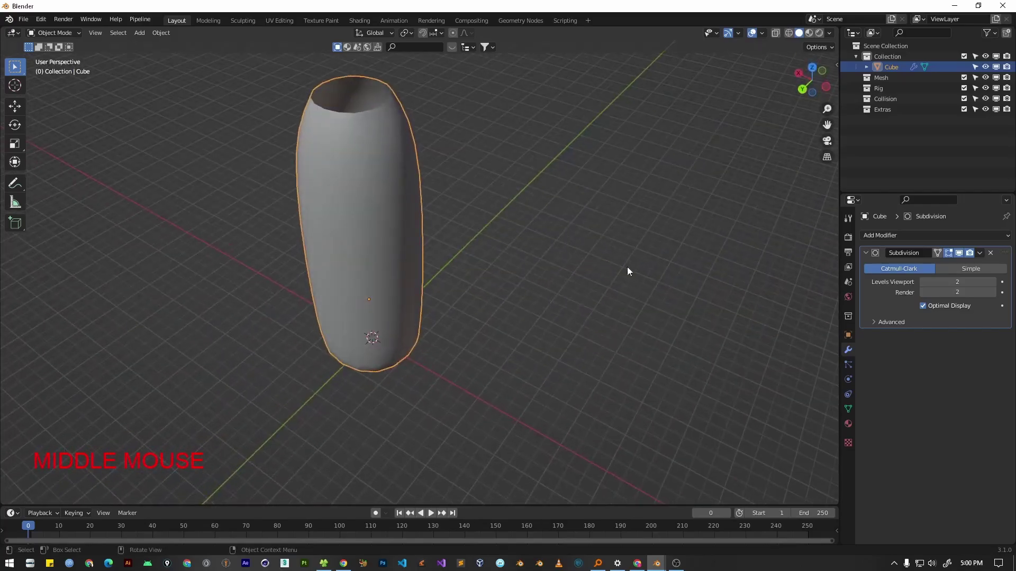
{"action": "key", "text": "Tab"}
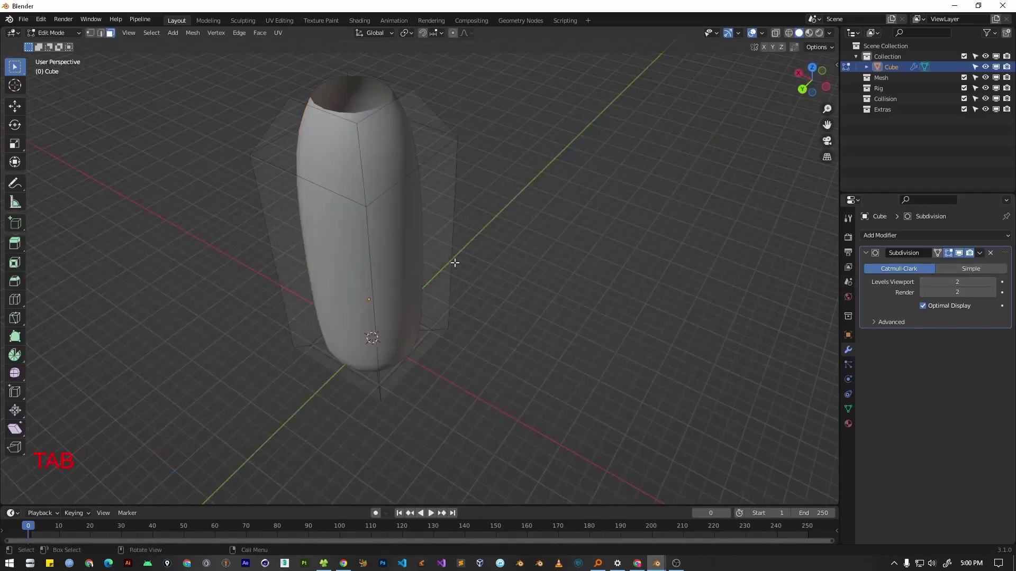
{"action": "middle_click_drag", "start_coordinate": [416, 262], "coordinate": [452, 277]}
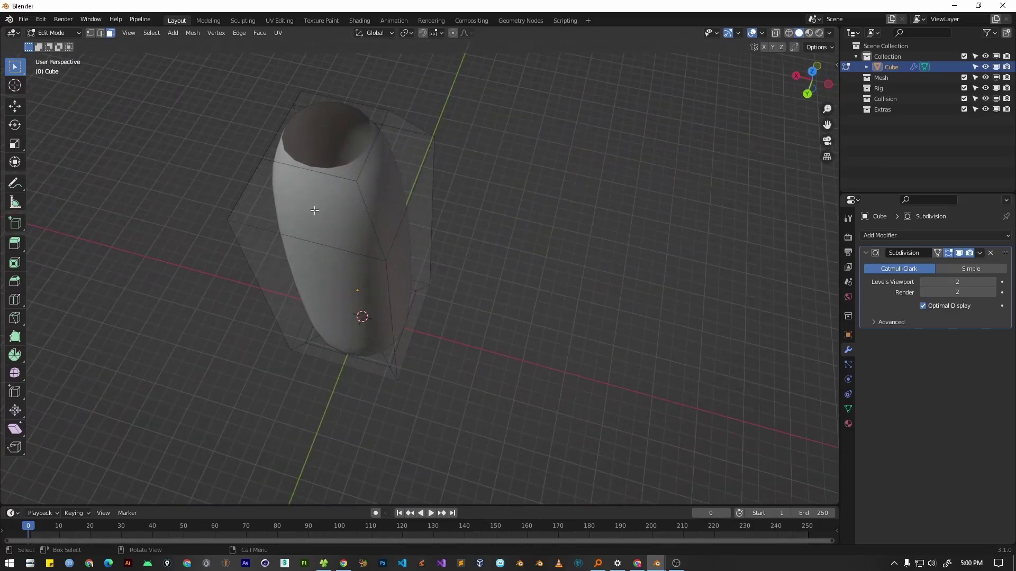
{"action": "key", "text": "ctrl+r"}
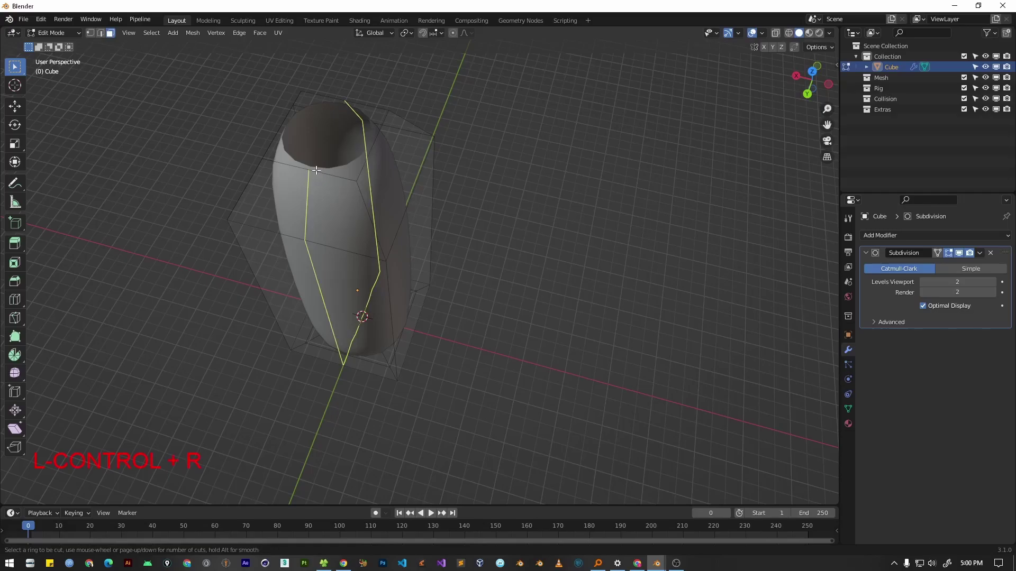
{"action": "scroll", "coordinate": [316, 170], "scroll_direction": "up", "scroll_amount": 1}
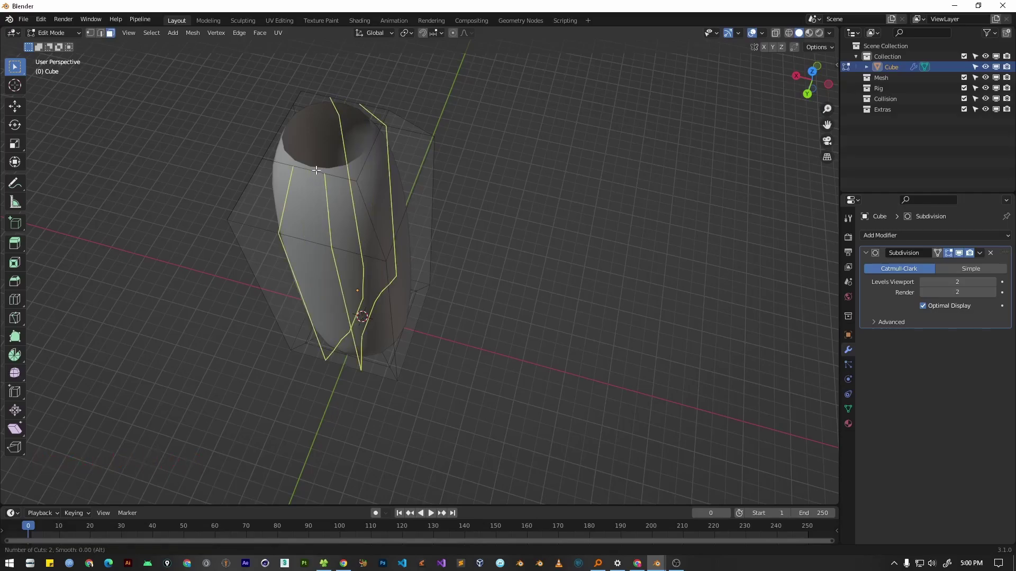
{"action": "left_click", "coordinate": [320, 196]}
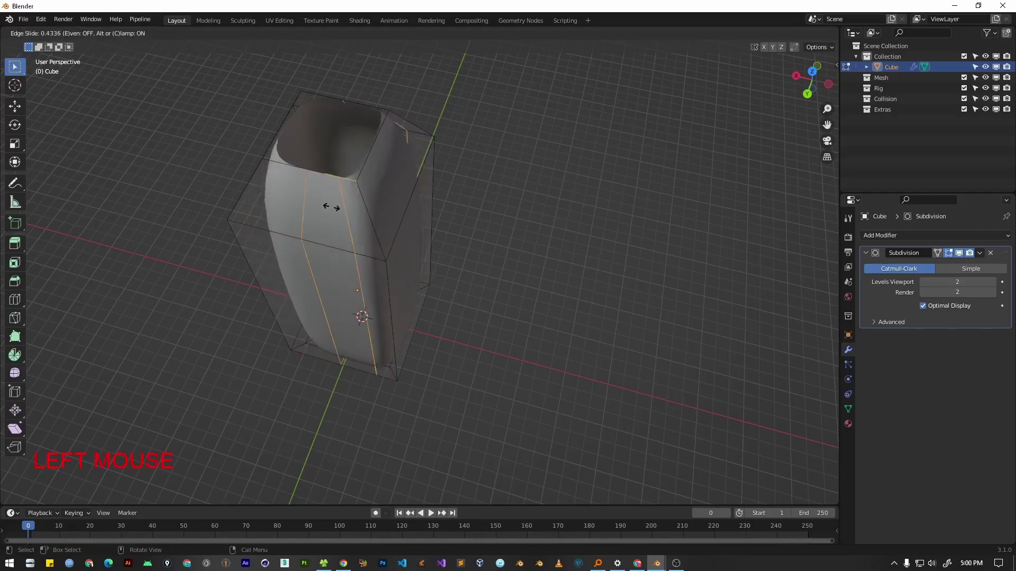
{"action": "right_click", "coordinate": [325, 206]}
{"action": "left_click", "coordinate": [322, 204]}
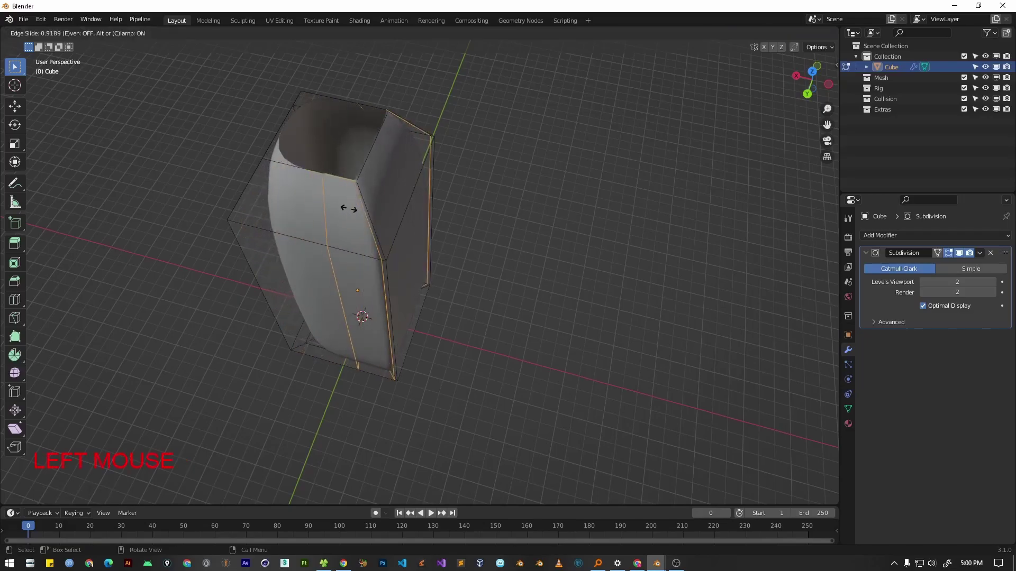
{"action": "right_click", "coordinate": [326, 206]}
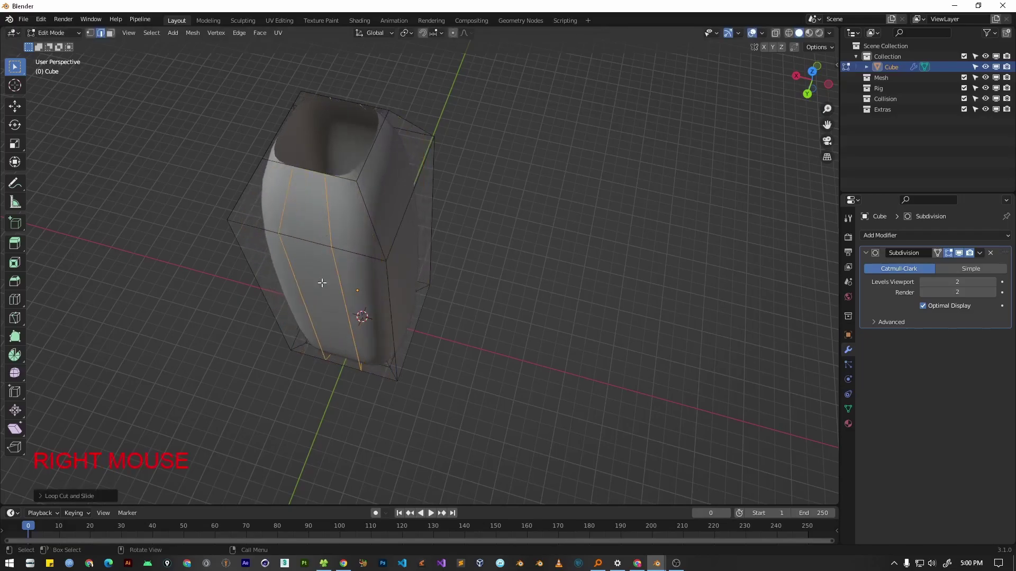
Try scaling the two new edge loops apart along X by a factor of about 2.57, and undo the scaling.
{"action": "middle_click_drag", "start_coordinate": [318, 296], "coordinate": [387, 145]}
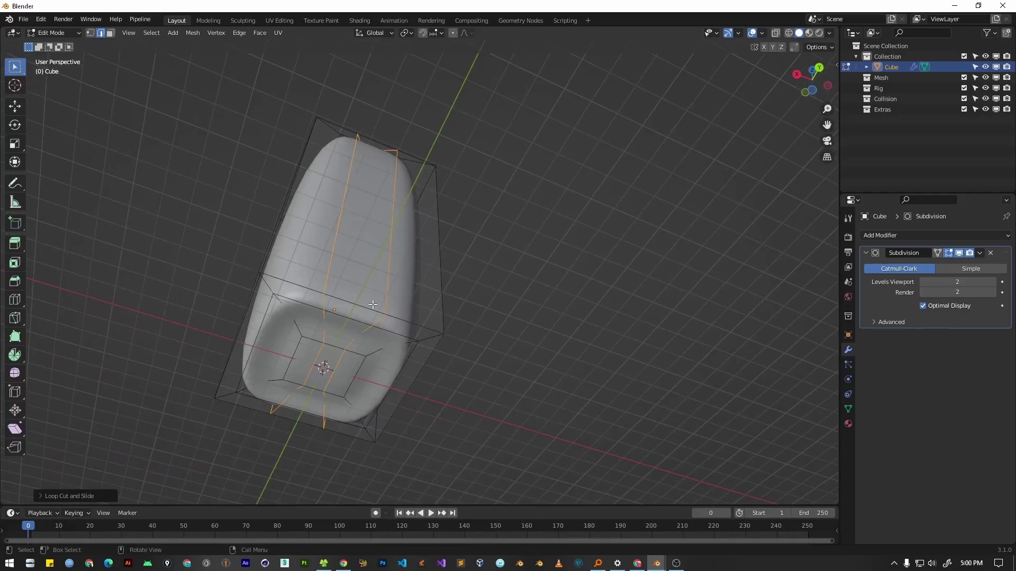
{"action": "key", "text": "s"}
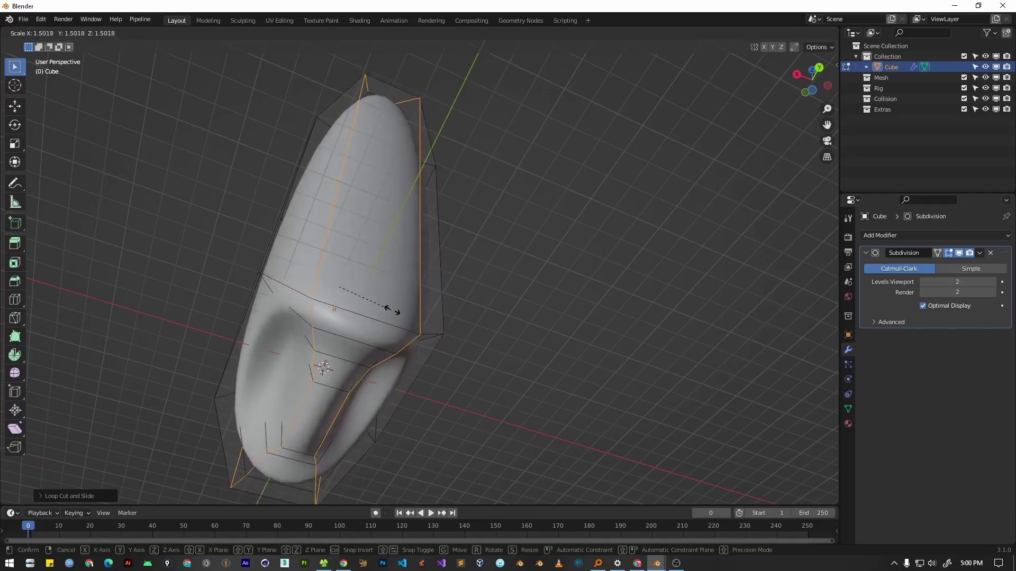
{"action": "key", "text": "x"}
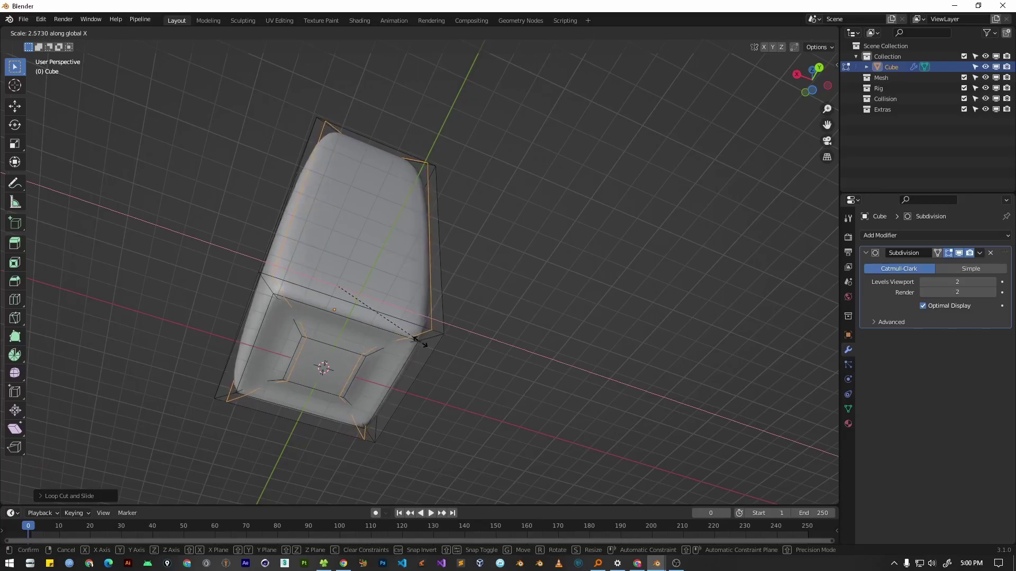
{"action": "left_click", "coordinate": [416, 339]}
{"action": "scroll", "coordinate": [419, 131], "scroll_direction": "down", "scroll_amount": 4}
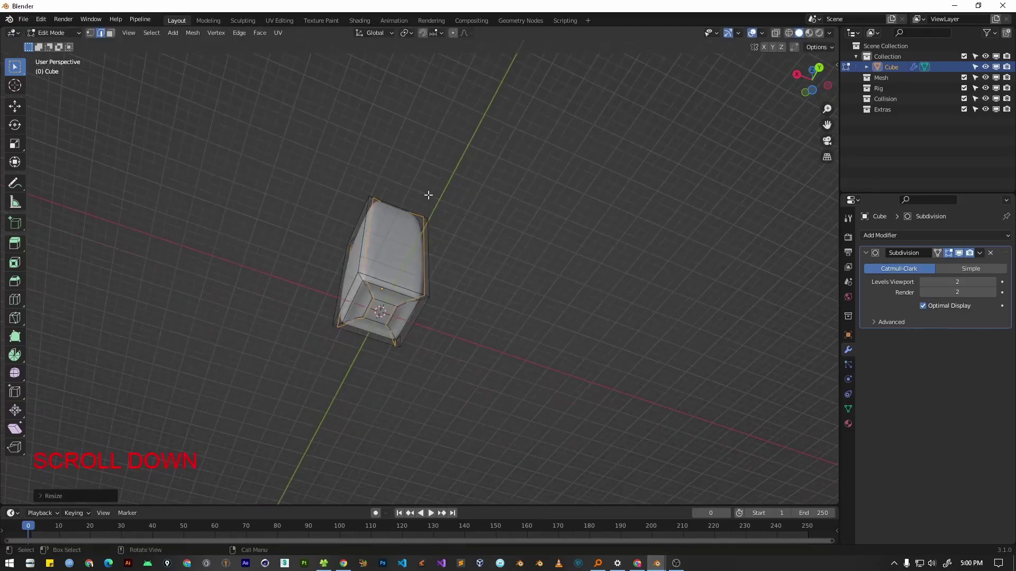
{"action": "middle_click_drag", "start_coordinate": [407, 268], "coordinate": [381, 309]}
{"action": "key", "text": "ctrl+2"}
Try again to spread the two vertical edge loops toward the body's sides by scaling along X.
{"action": "scroll", "coordinate": [382, 309], "scroll_direction": "up", "scroll_amount": 3}
{"action": "key", "text": "s"}
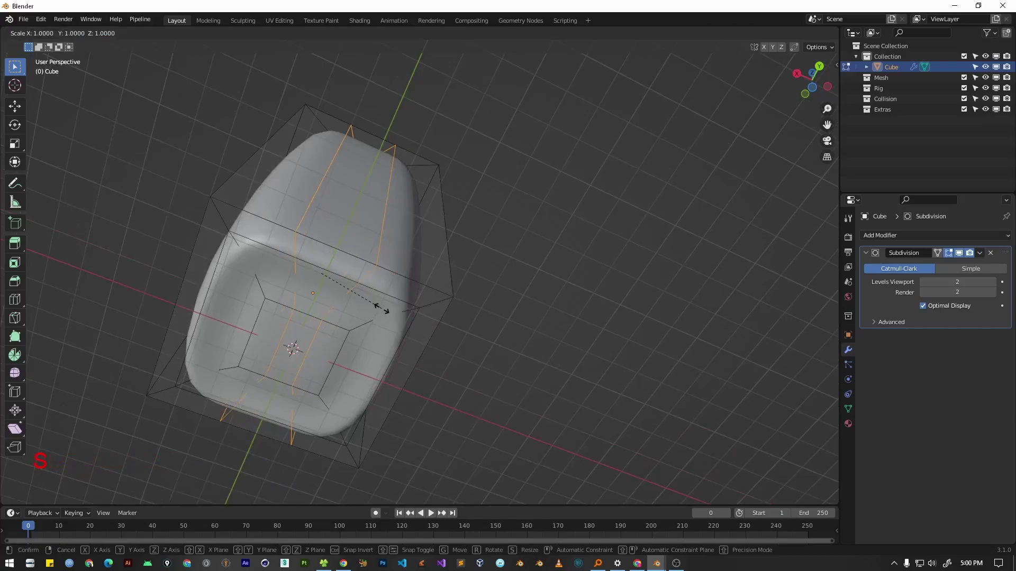
{"action": "key", "text": "x"}
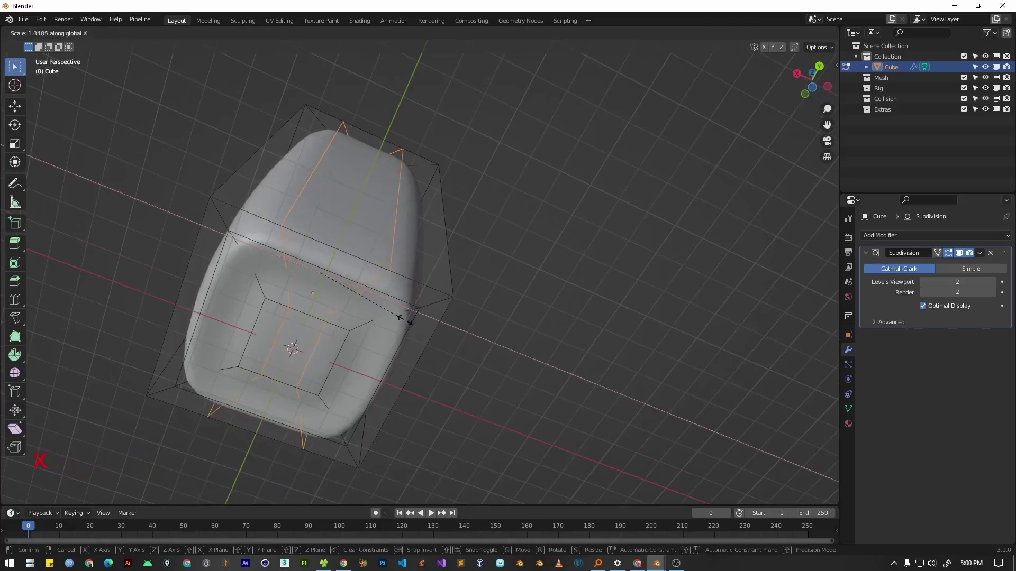
{"action": "left_click", "coordinate": [461, 325]}
Scale the two vertical edge loops apart along X by a factor of 2.2, toward the body's sides.
{"action": "scroll", "coordinate": [461, 325], "scroll_direction": "down", "scroll_amount": 3}
{"action": "middle_click_drag", "start_coordinate": [461, 325], "coordinate": [476, 296], "text": "alt"}
{"action": "scroll", "coordinate": [356, 313], "scroll_direction": "up", "scroll_amount": 4}
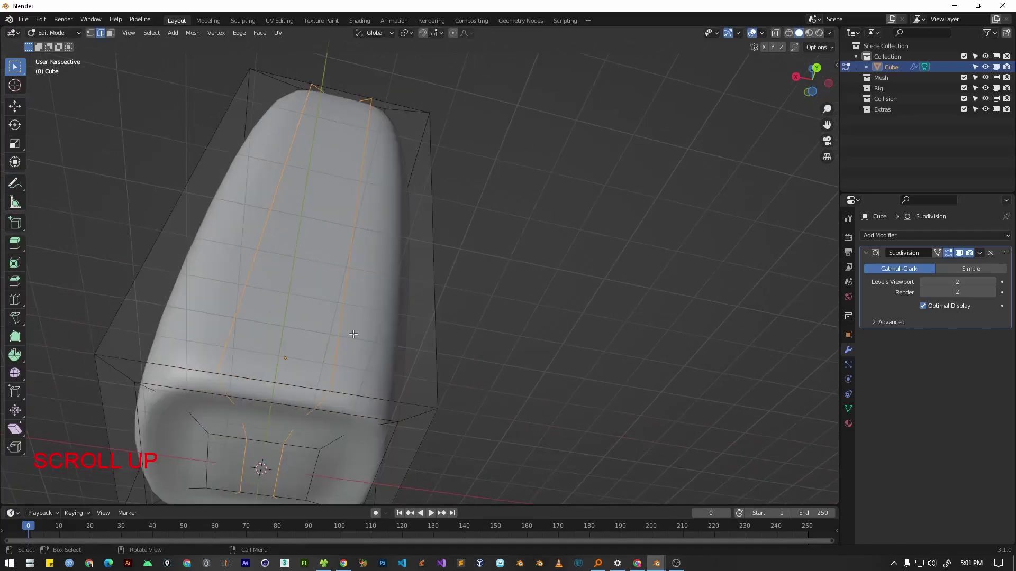
{"action": "key", "text": "s"}
{"action": "key", "text": "x"}
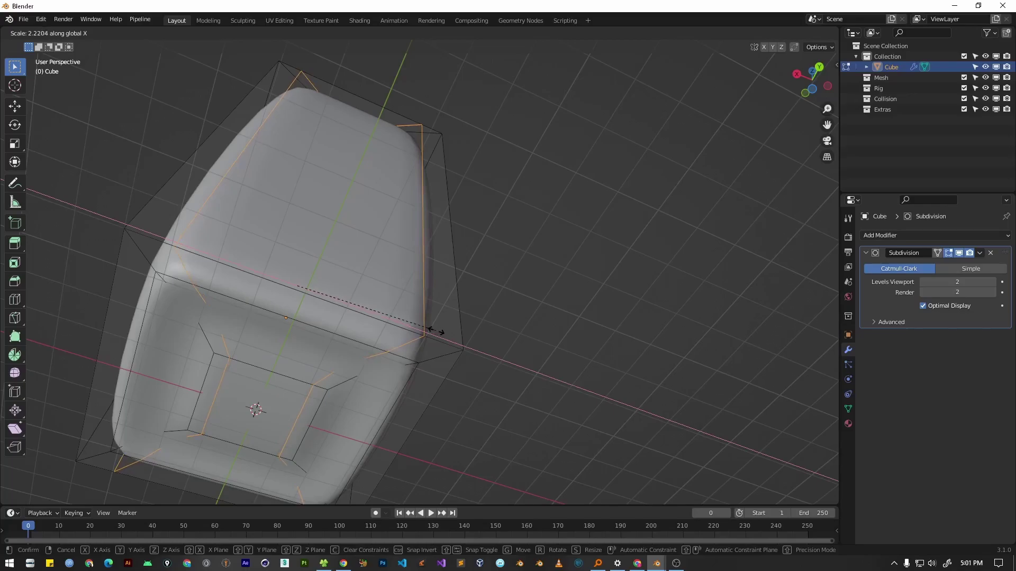
{"action": "type", "text": "2.2"}
{"action": "key", "text": "Return"}
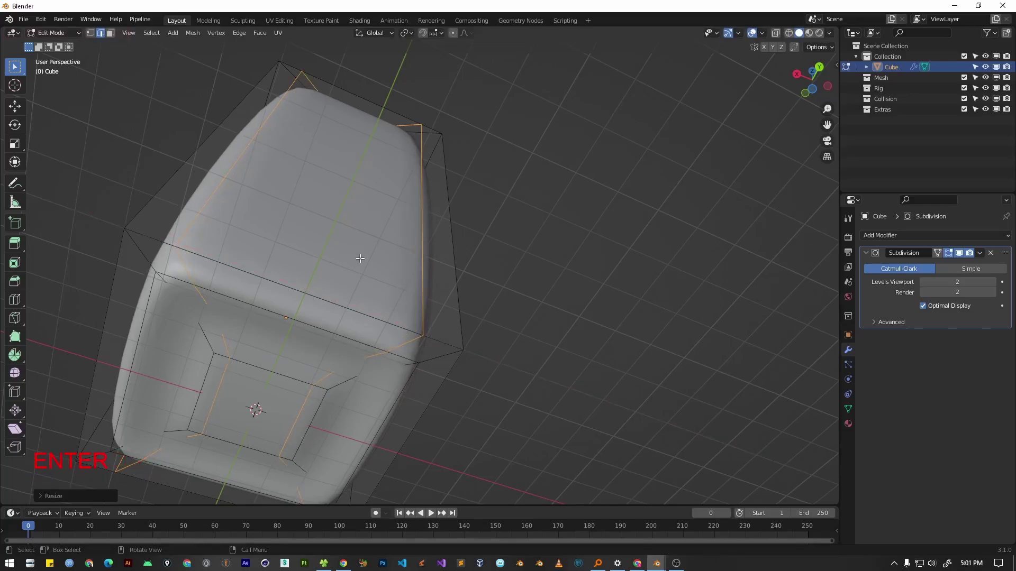
Add two evenly spaced vertical loop cuts on the other pair of opposite faces, without sliding them.
{"action": "middle_click", "coordinate": [360, 258], "text": "alt"}
{"action": "middle_click_drag", "start_coordinate": [458, 284], "coordinate": [437, 232]}
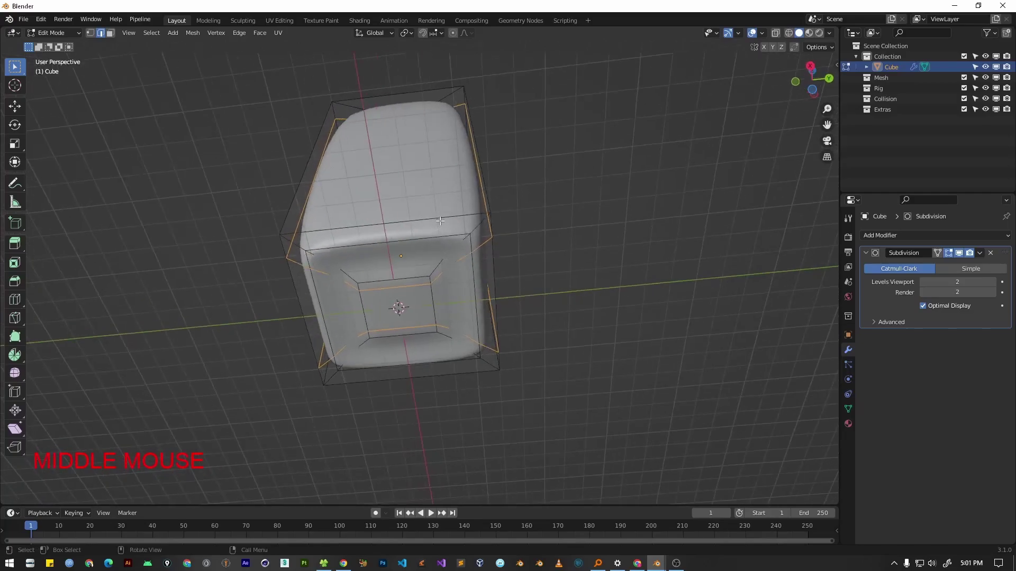
{"action": "key", "text": "ctrl"}
{"action": "key", "text": "ctrl+r"}
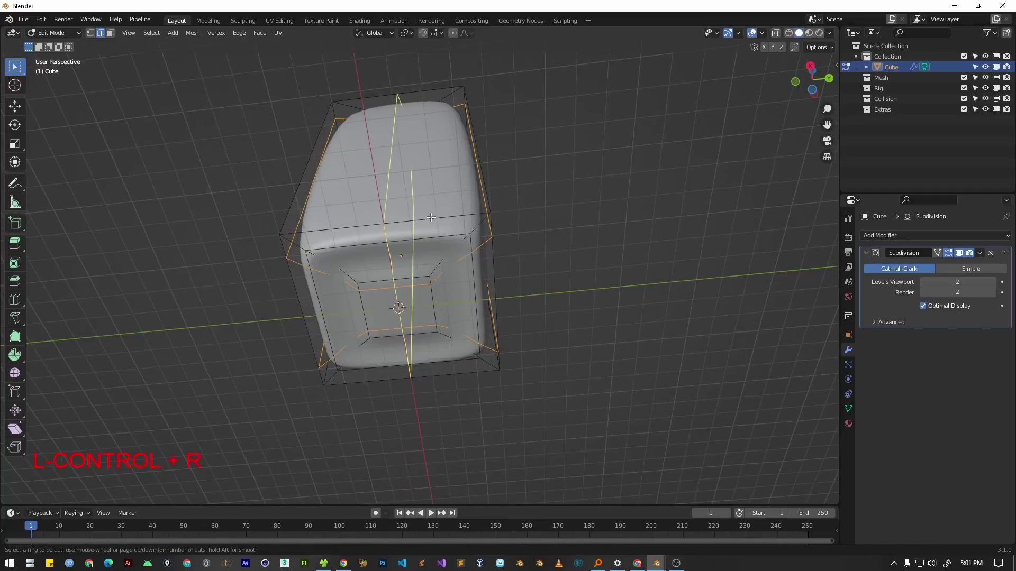
{"action": "scroll", "coordinate": [429, 217], "scroll_direction": "up", "scroll_amount": 1}
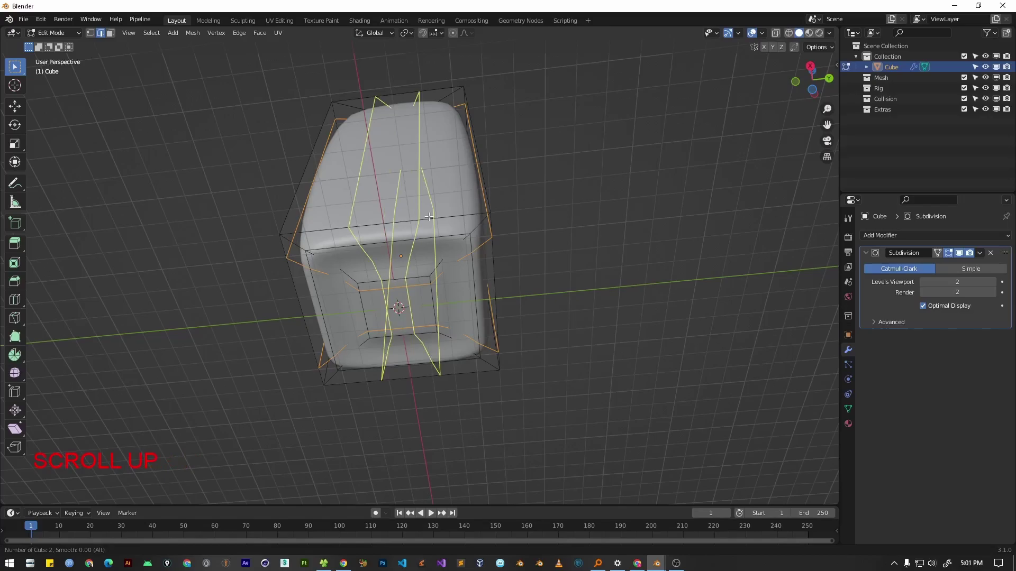
{"action": "left_click", "coordinate": [430, 217]}
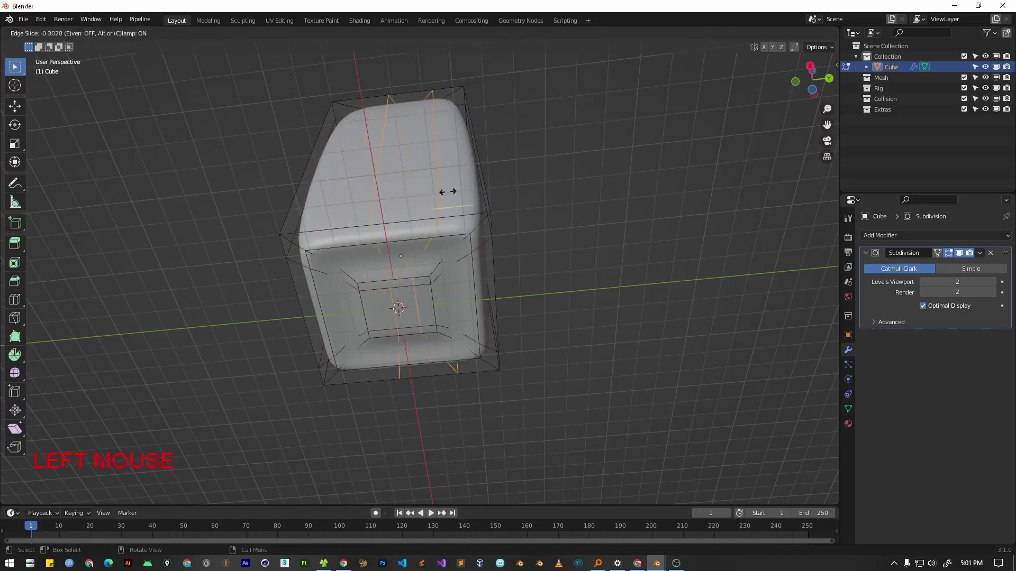
{"action": "right_click", "coordinate": [451, 214]}
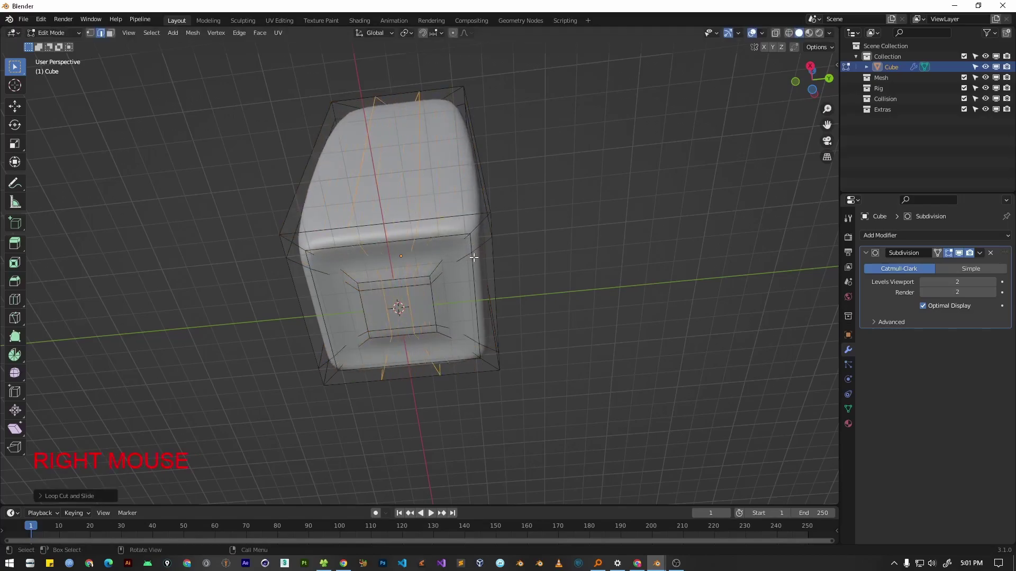
Spread the two new vertical edge loops toward the corners by scaling them 2.2 along Y.
{"action": "key", "text": "s"}
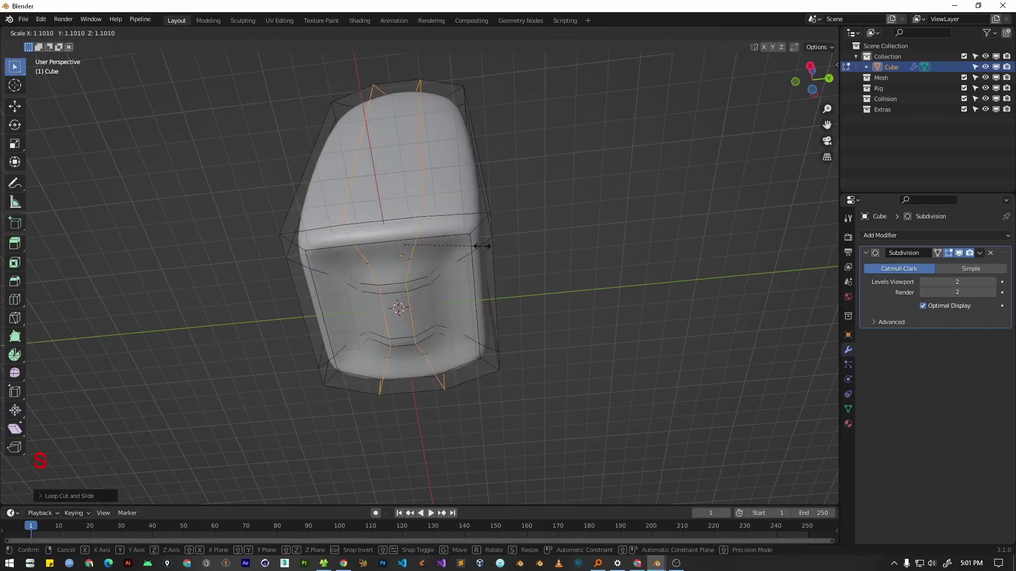
{"action": "type", "text": "y2.2"}
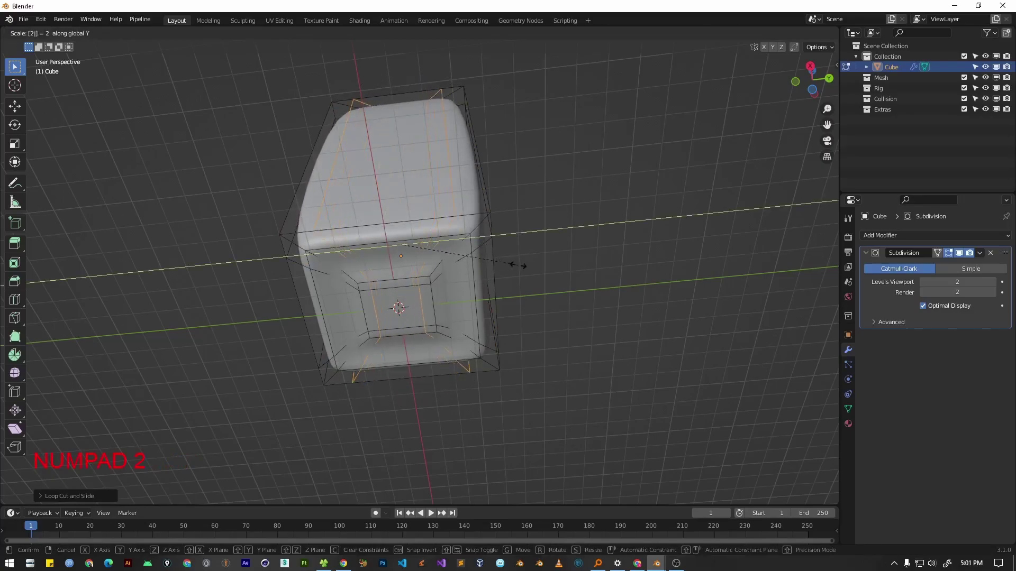
{"action": "key", "text": "Return"}
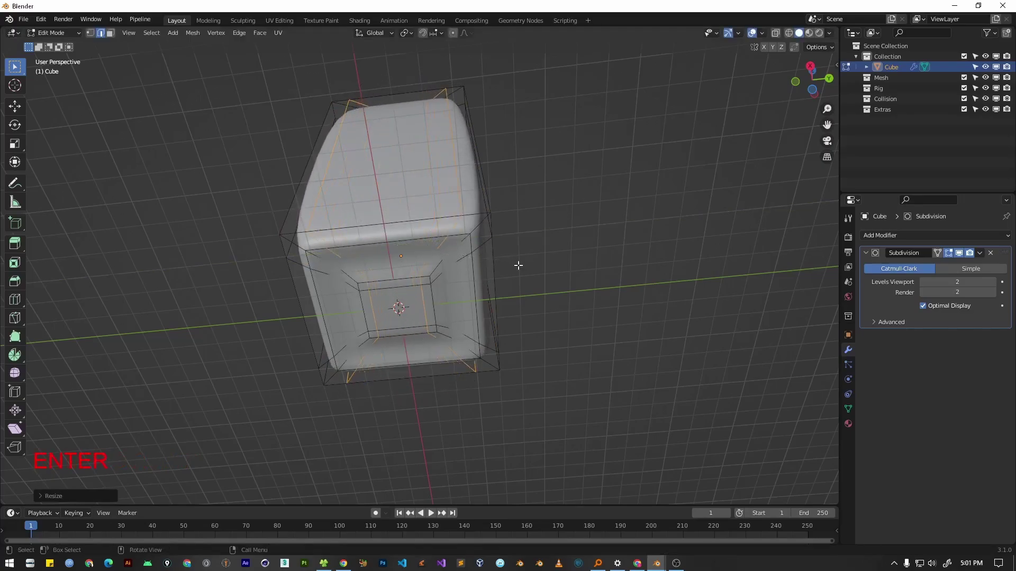
Add two evenly spaced horizontal loop cuts around the main body below the shoulder, without sliding them.
{"action": "scroll", "coordinate": [569, 271], "scroll_direction": "down", "scroll_amount": 2}
{"action": "middle_click_drag", "start_coordinate": [519, 254], "coordinate": [358, 385]}
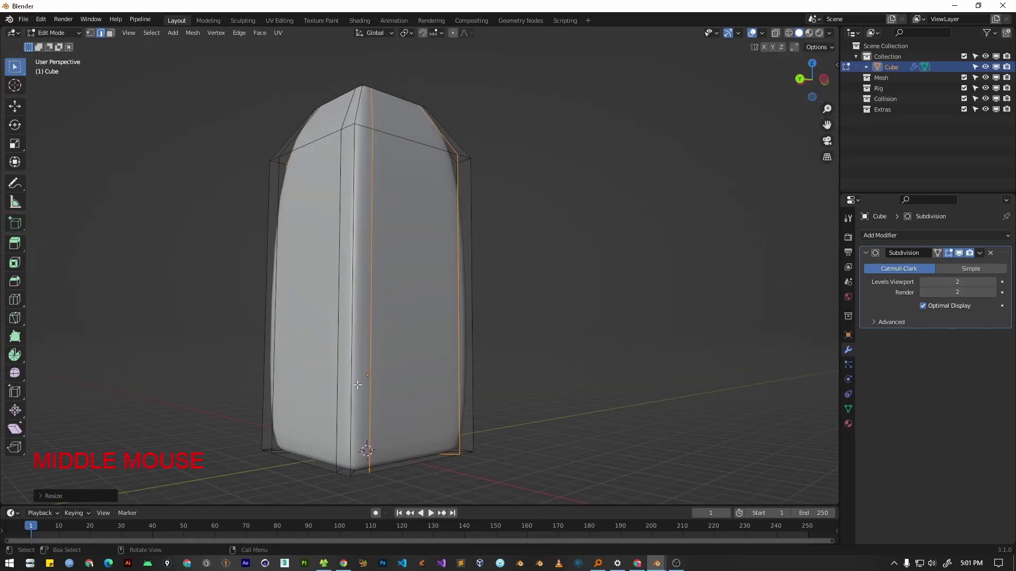
{"action": "middle_click_drag", "start_coordinate": [535, 351], "coordinate": [399, 341]}
{"action": "key", "text": "ctrl+r"}
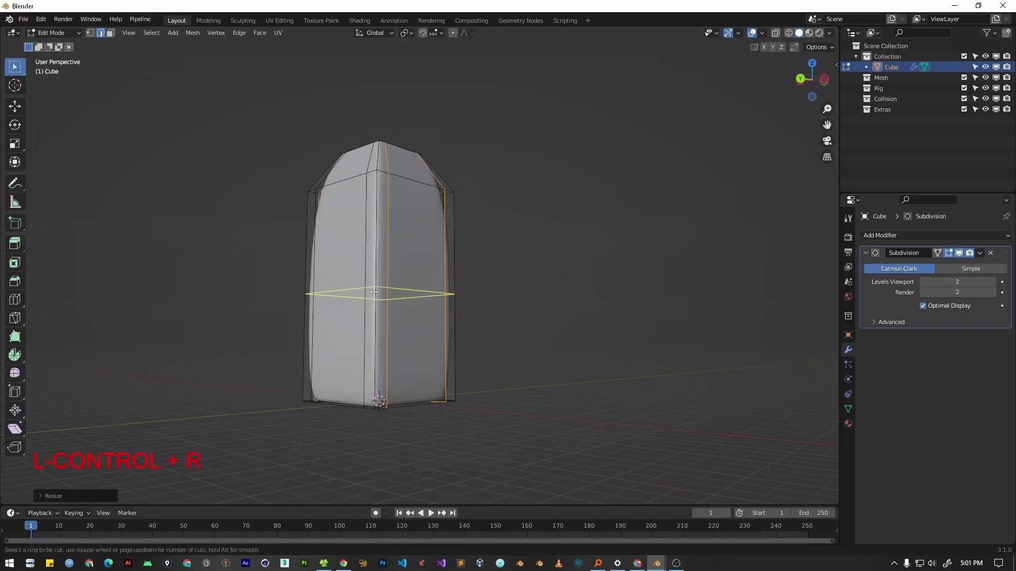
{"action": "scroll", "coordinate": [374, 293], "scroll_direction": "up", "scroll_amount": 1}
{"action": "left_click", "coordinate": [374, 292]}
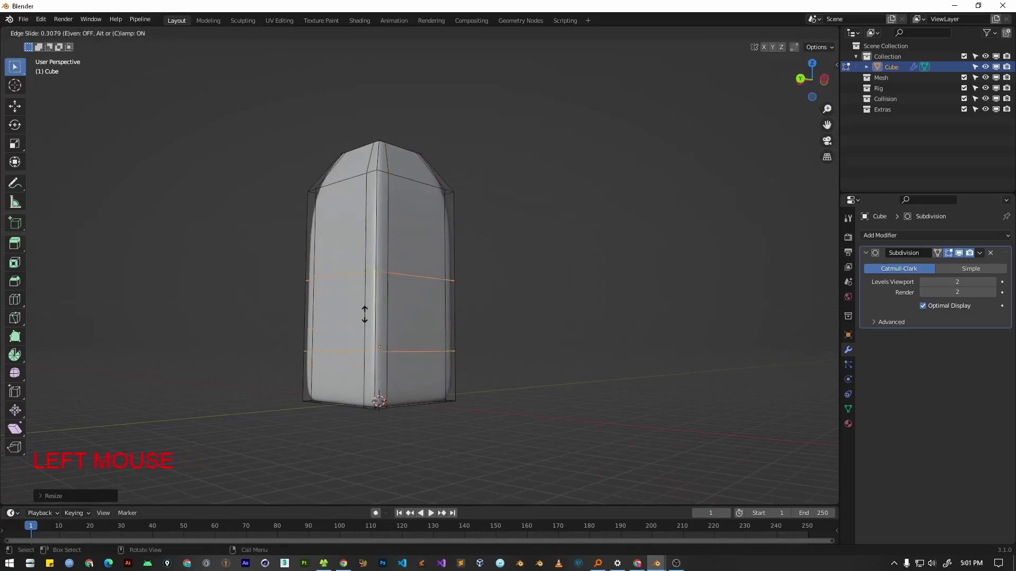
{"action": "right_click", "coordinate": [377, 264]}
Scale the two horizontal edge loops apart along Z by about 2.56, toward the shoulder and the base.
{"action": "key", "text": "s"}
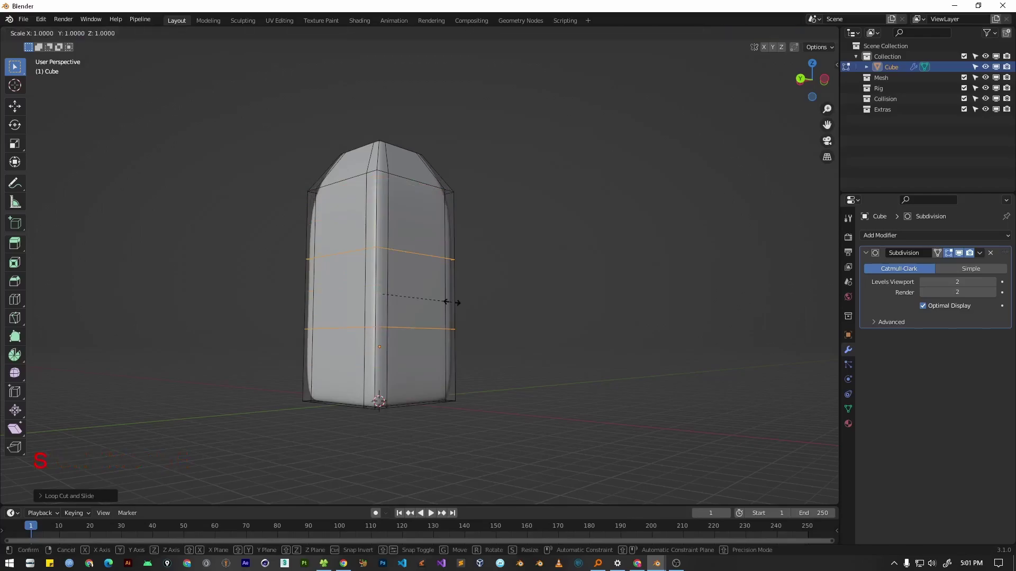
{"action": "key", "text": "z"}
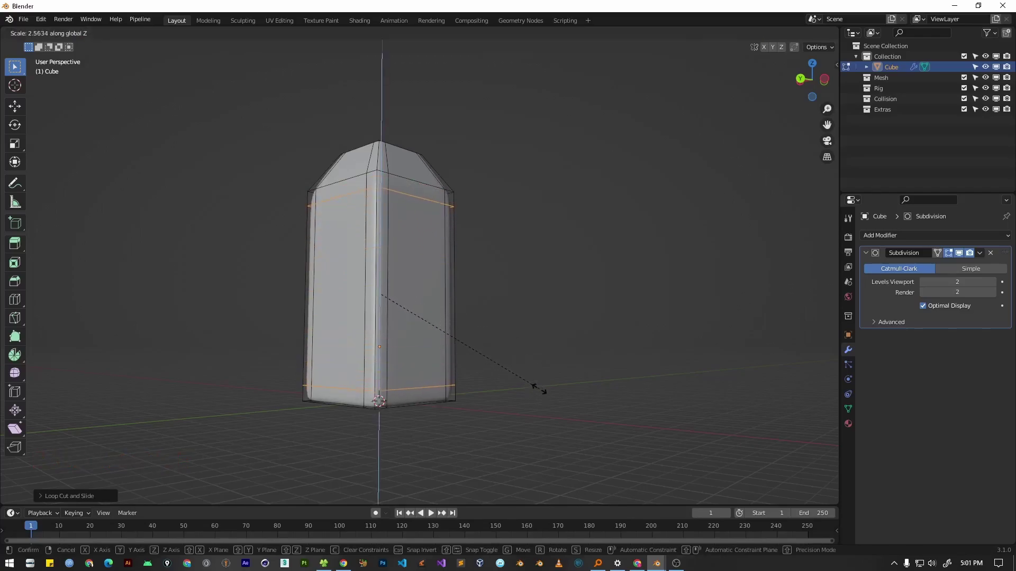
{"action": "left_click", "coordinate": [539, 390]}
Select the horizontal edge loop just below the shoulder and try moving it up along Z.
{"action": "middle_click_drag", "start_coordinate": [408, 414], "coordinate": [359, 482]}
{"action": "scroll", "coordinate": [419, 370], "scroll_direction": "up", "scroll_amount": 3}
{"action": "scroll", "coordinate": [412, 392], "scroll_direction": "down", "scroll_amount": 2}
{"action": "middle_click_drag", "start_coordinate": [412, 375], "coordinate": [403, 248]}
{"action": "left_click", "coordinate": [552, 157]}
{"action": "scroll", "coordinate": [402, 163], "scroll_direction": "up", "scroll_amount": 3}
{"action": "middle_click_drag", "start_coordinate": [401, 163], "coordinate": [422, 281], "text": "shift"}
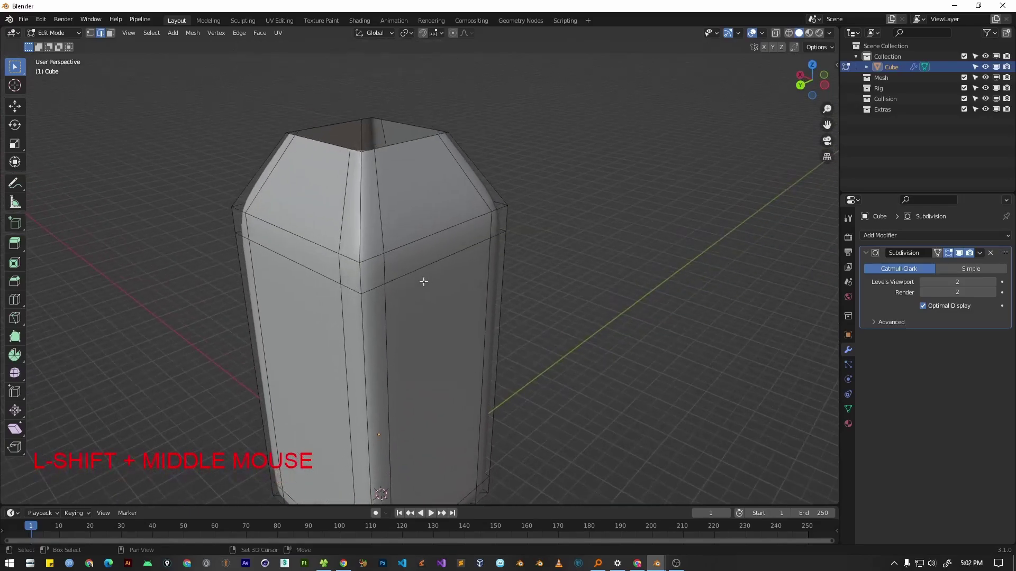
{"action": "left_click", "coordinate": [422, 268]}
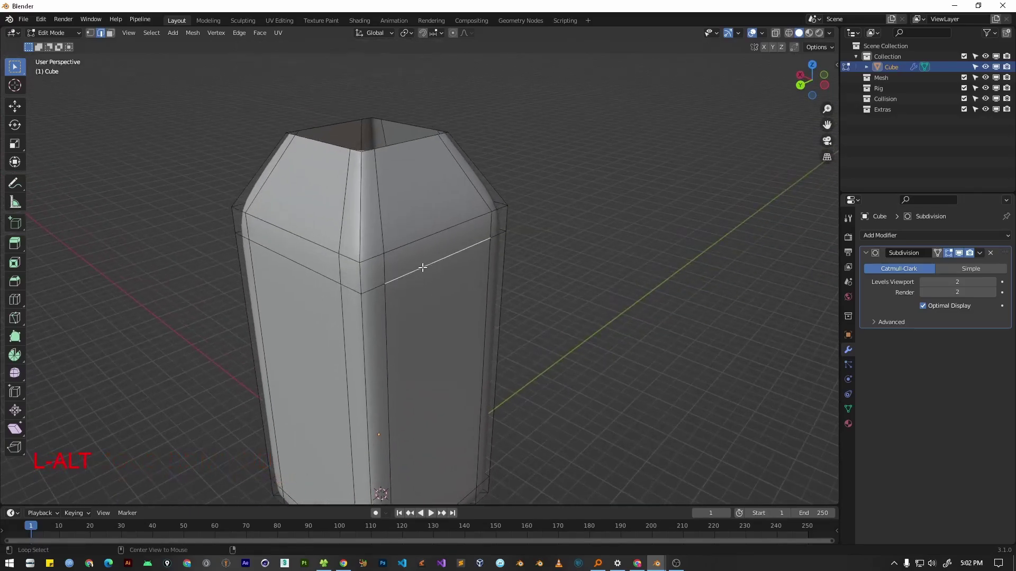
{"action": "left_click", "coordinate": [422, 268], "text": "alt"}
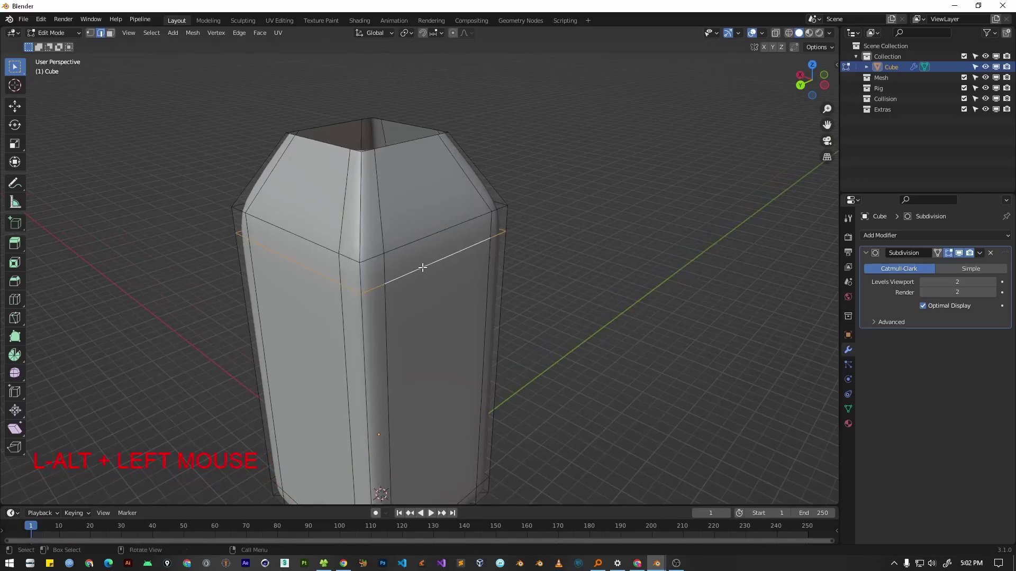
{"action": "key", "text": "g"}
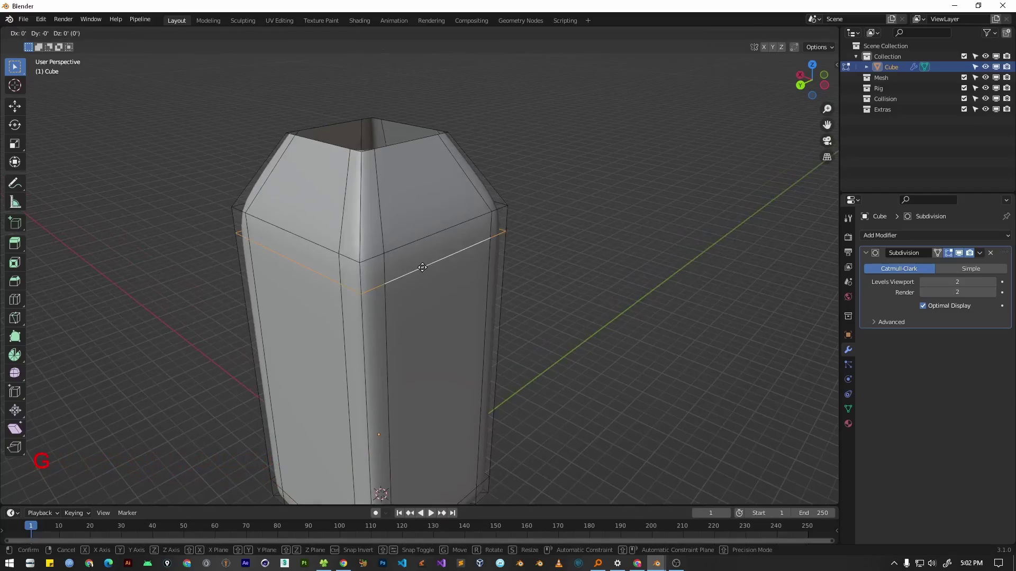
{"action": "key", "text": "z"}
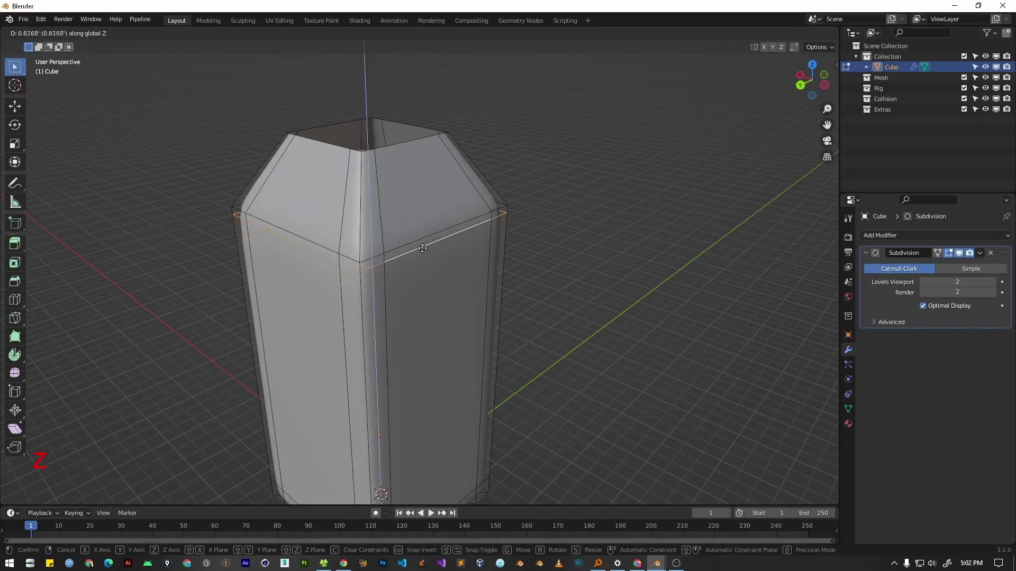
{"action": "left_click", "coordinate": [401, 256]}
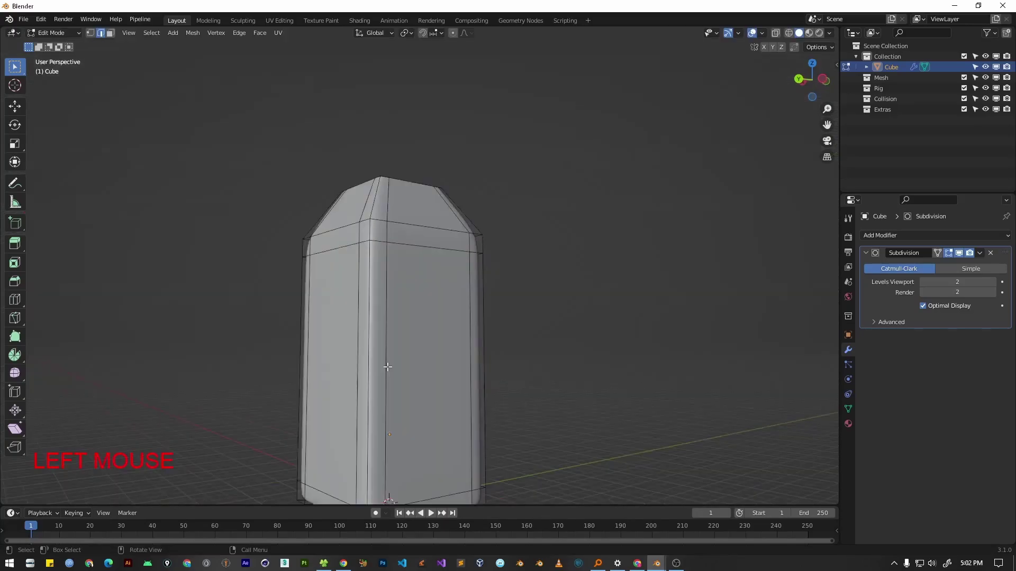
Add a horizontal loop cut around the body and slide it up to just below the upper support loop.
{"action": "key", "text": "ctrl+r"}
{"action": "left_click", "coordinate": [388, 367]}
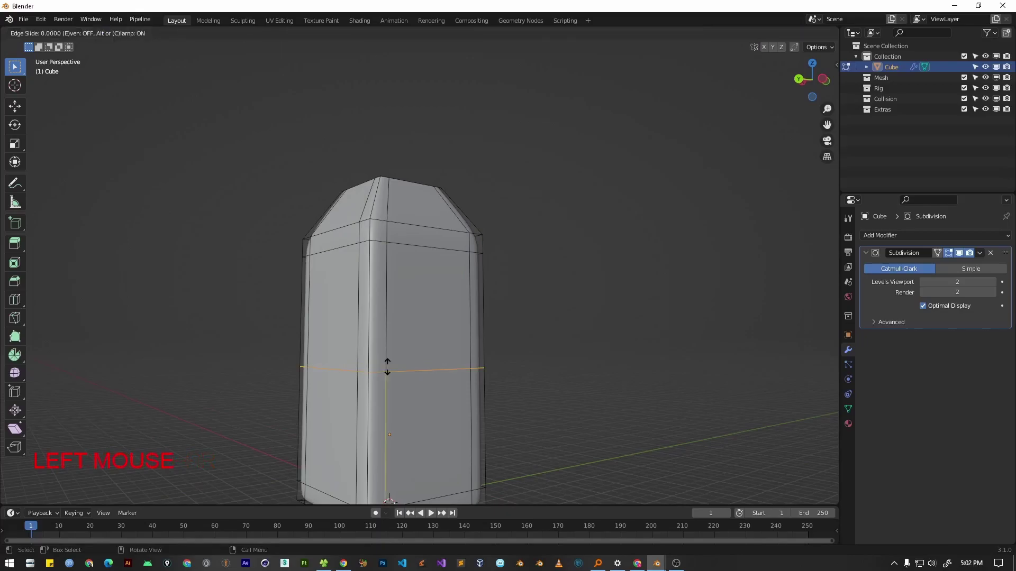
{"action": "left_click", "coordinate": [387, 252]}
Add a loop cut around the tapered top section and slide it down close to the shoulder edge.
{"action": "middle_click_drag", "start_coordinate": [388, 252], "coordinate": [386, 229]}
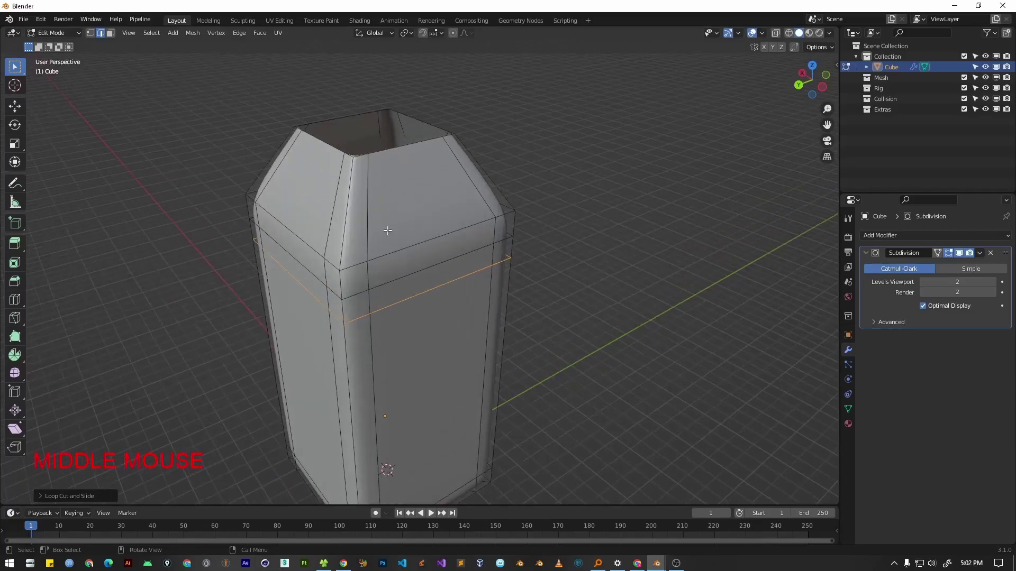
{"action": "key", "text": "ctrl+r"}
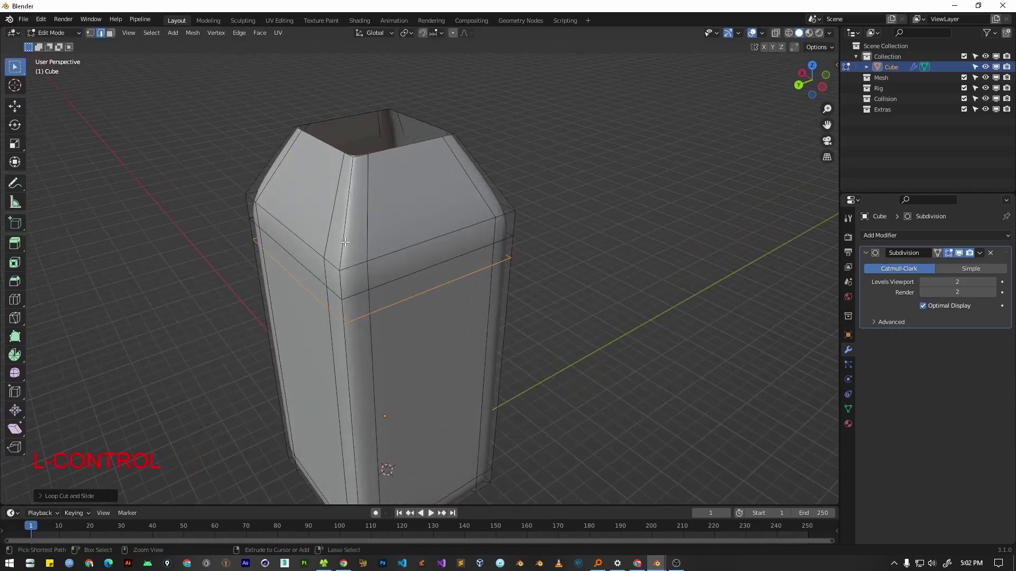
{"action": "left_click", "coordinate": [339, 243]}
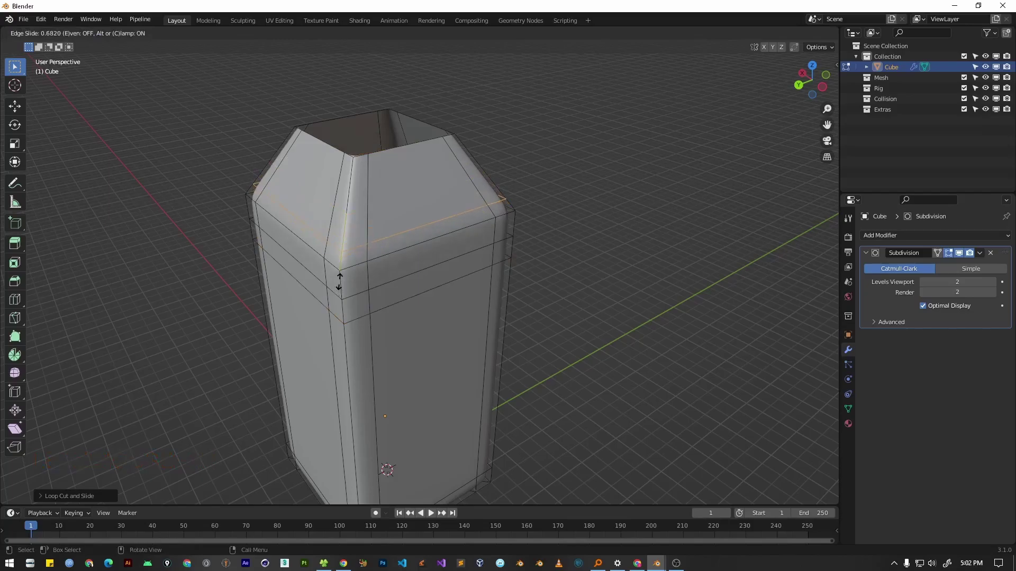
{"action": "left_click", "coordinate": [339, 280]}
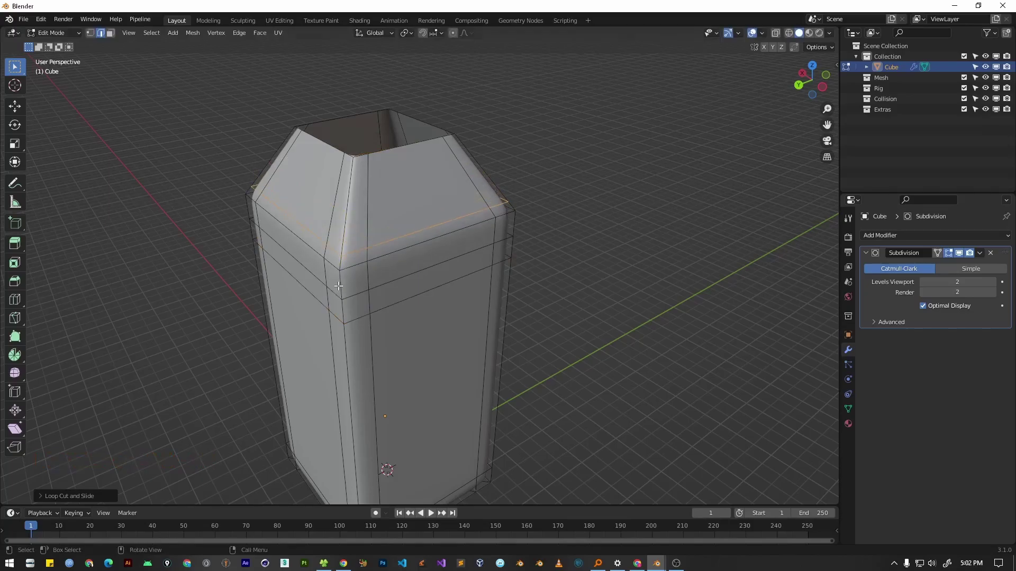
Add one centred vertical loop cut through each pair of opposite faces, without sliding either cut.
{"action": "middle_click_drag", "start_coordinate": [339, 281], "coordinate": [359, 244]}
{"action": "key", "text": "ctrl+r"}
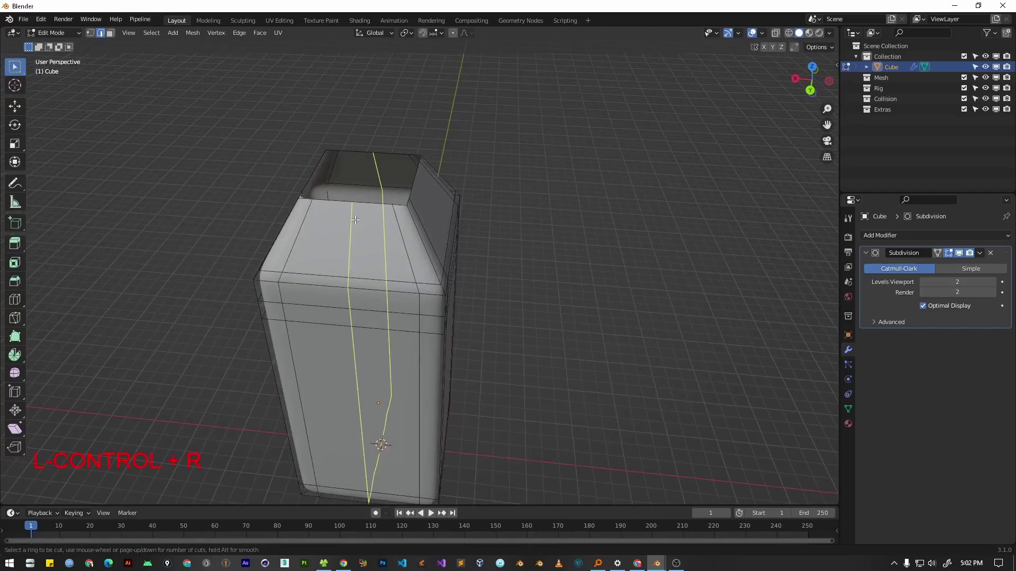
{"action": "left_click", "coordinate": [355, 219]}
{"action": "right_click", "coordinate": [362, 224]}
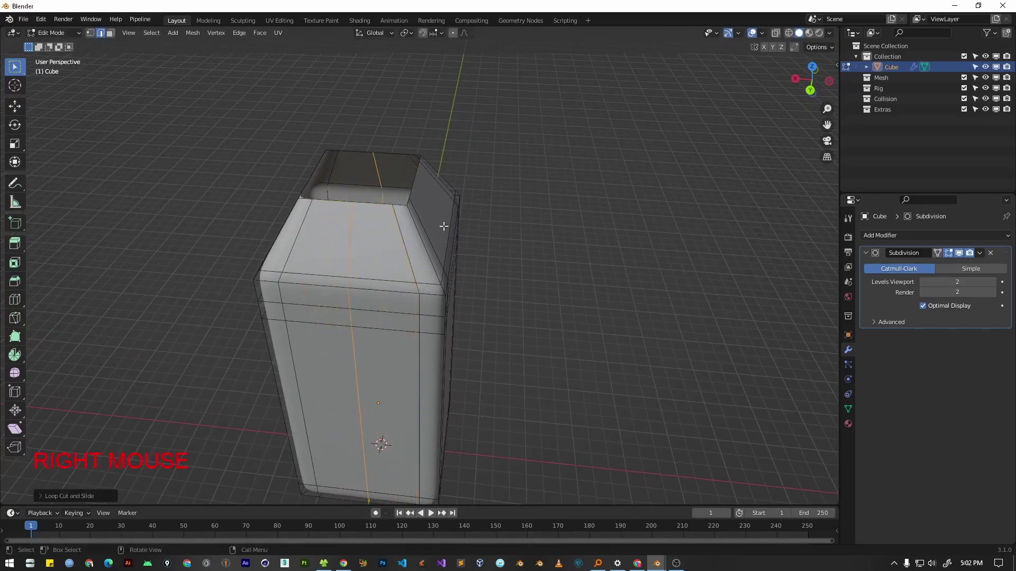
{"action": "middle_click_drag", "start_coordinate": [444, 226], "coordinate": [485, 270]}
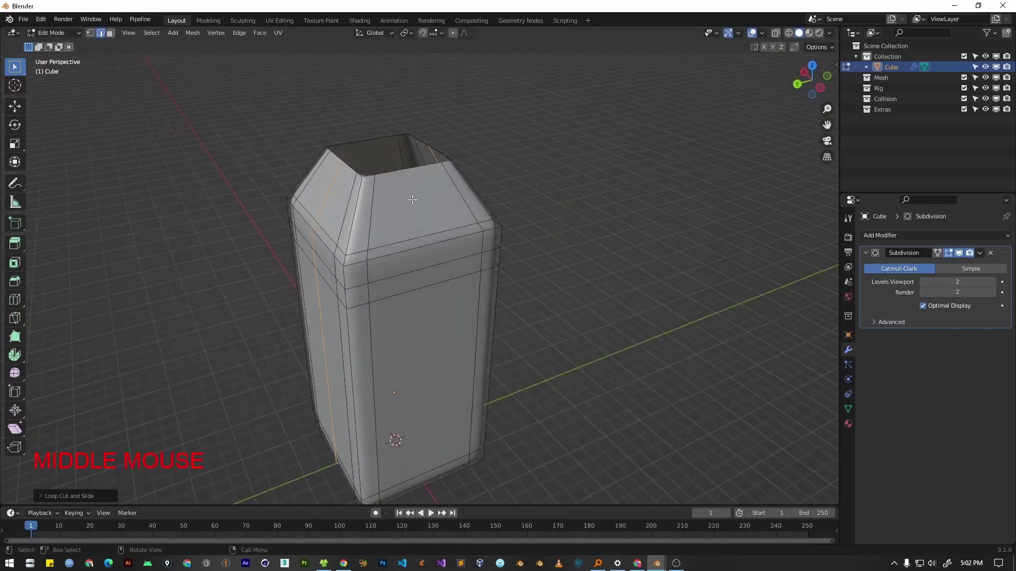
{"action": "key", "text": "ctrl+r"}
{"action": "left_click", "coordinate": [409, 183]}
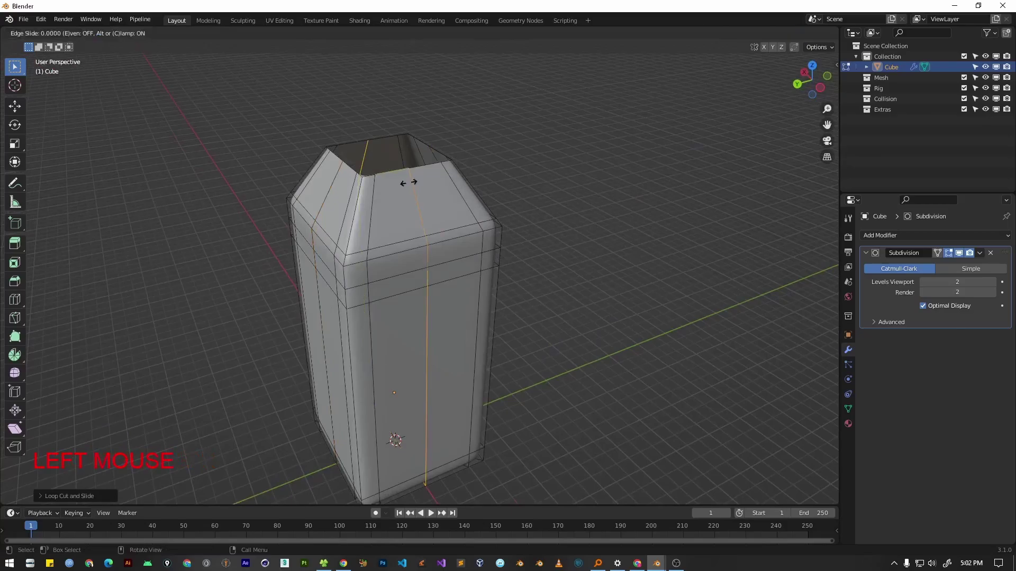
{"action": "right_click", "coordinate": [418, 252]}
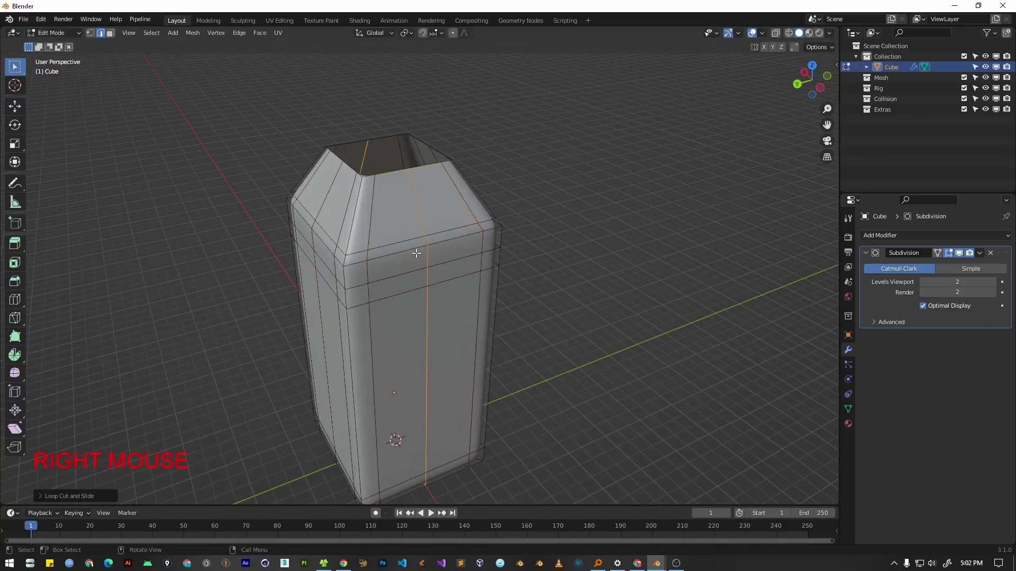
Select the edge loop around the top opening.
{"action": "middle_click_drag", "start_coordinate": [416, 250], "coordinate": [454, 241]}
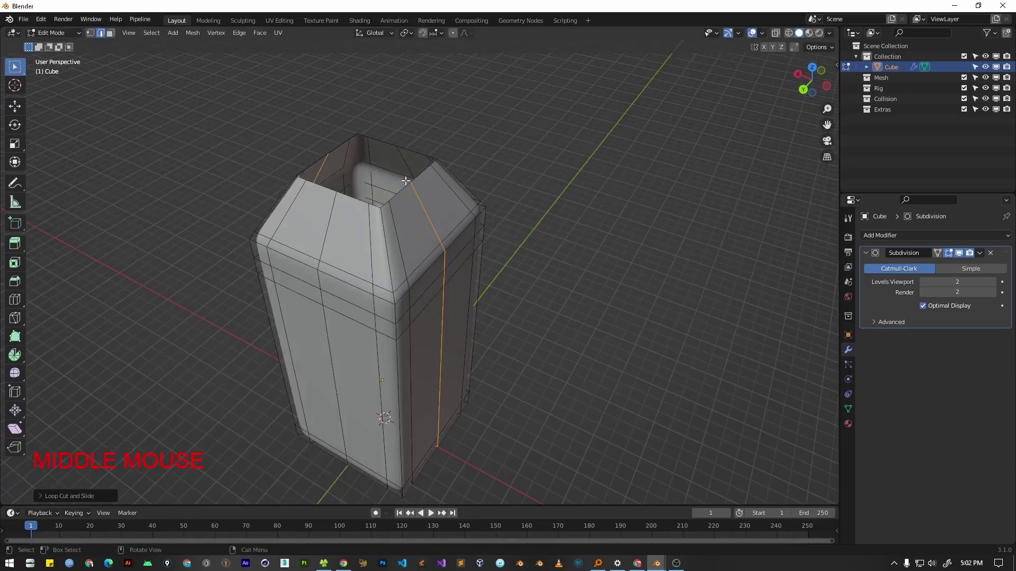
{"action": "key", "text": "alt"}
{"action": "left_click", "coordinate": [398, 187], "text": "alt"}
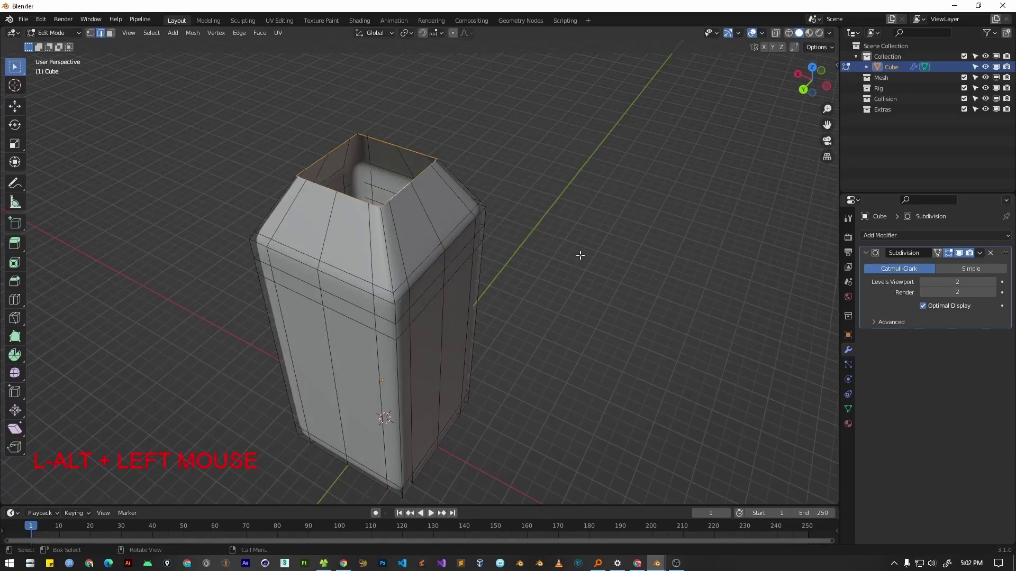
Look up the To Sphere transform in the command search and among the mesh transforms.
{"action": "key", "text": "F3"}
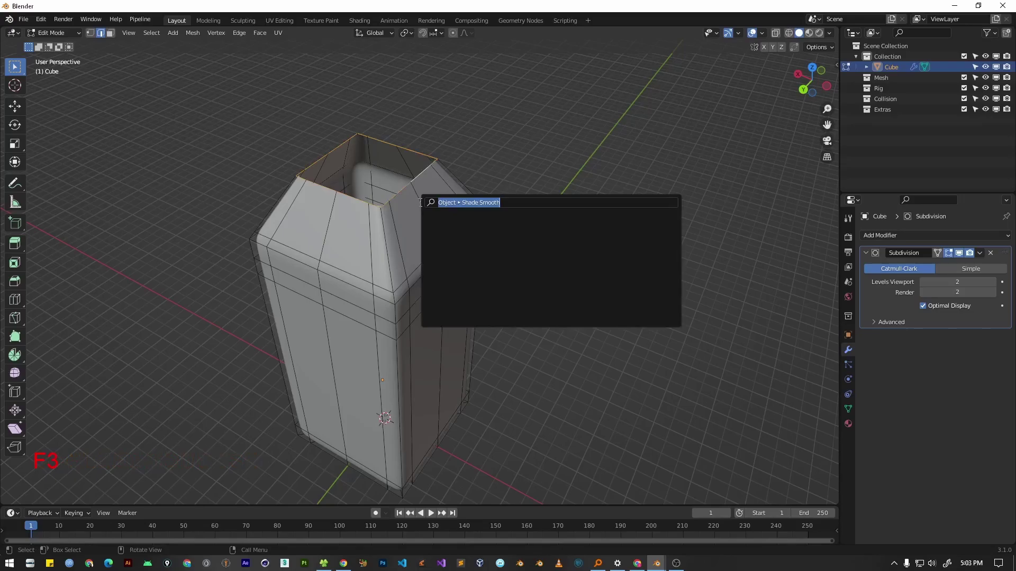
{"action": "type", "text": "spher"}
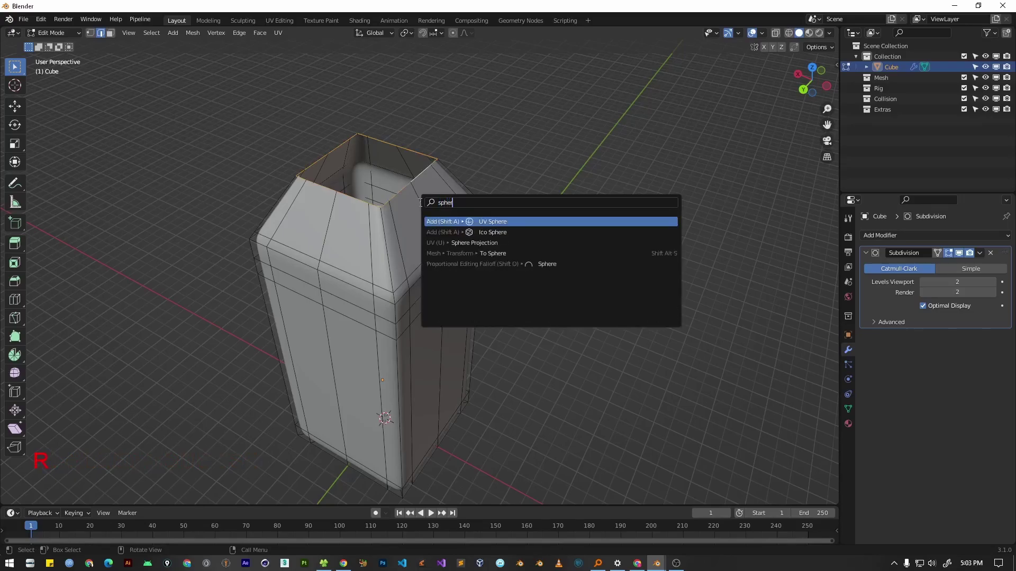
{"action": "key", "text": "Down"}
{"action": "key", "text": "Down"}
{"action": "key", "text": "Down"}
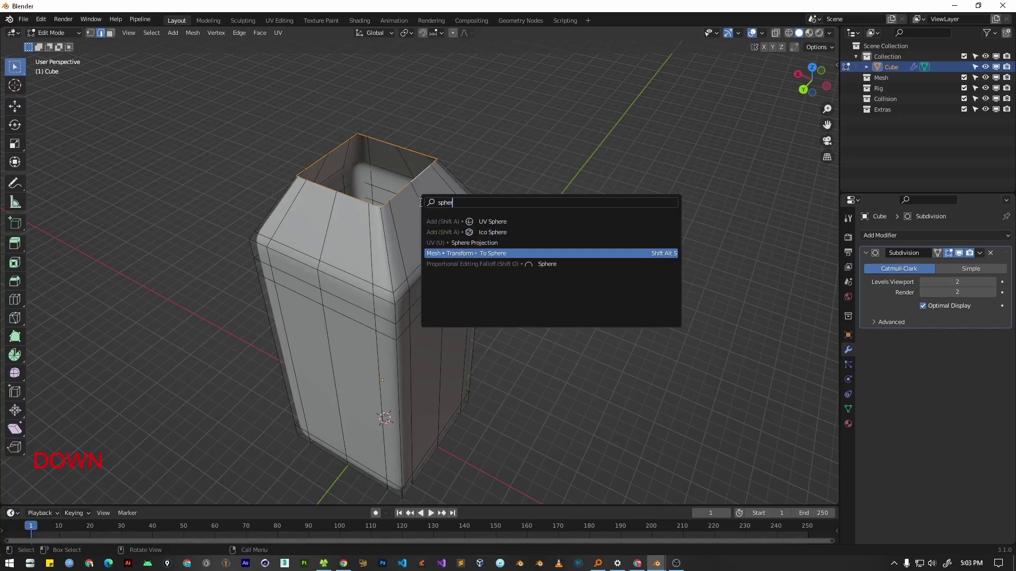
{"action": "left_click", "coordinate": [192, 33]}
{"action": "mouse_move", "coordinate": [229, 60]}
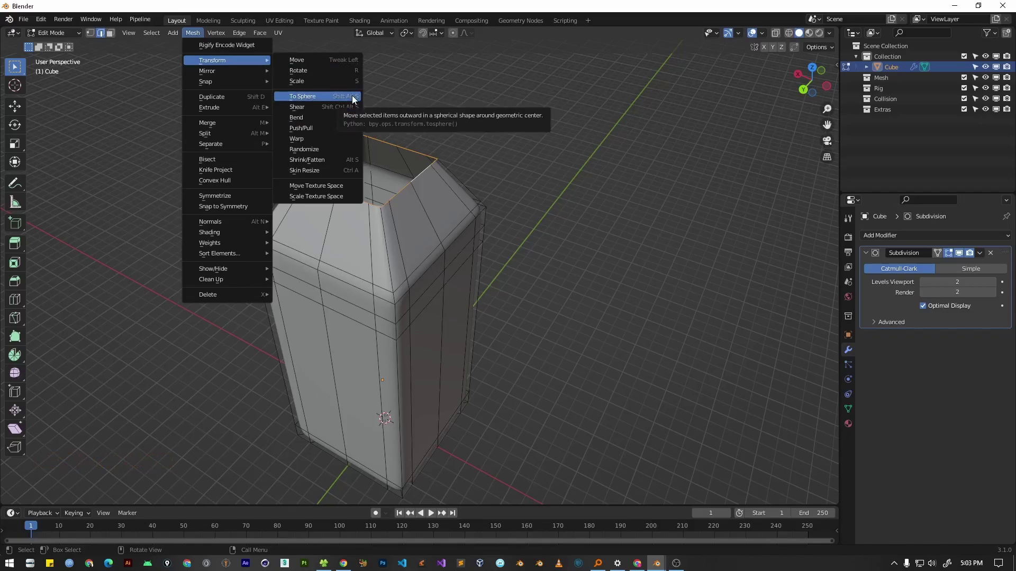
{"action": "left_click", "coordinate": [368, 12]}
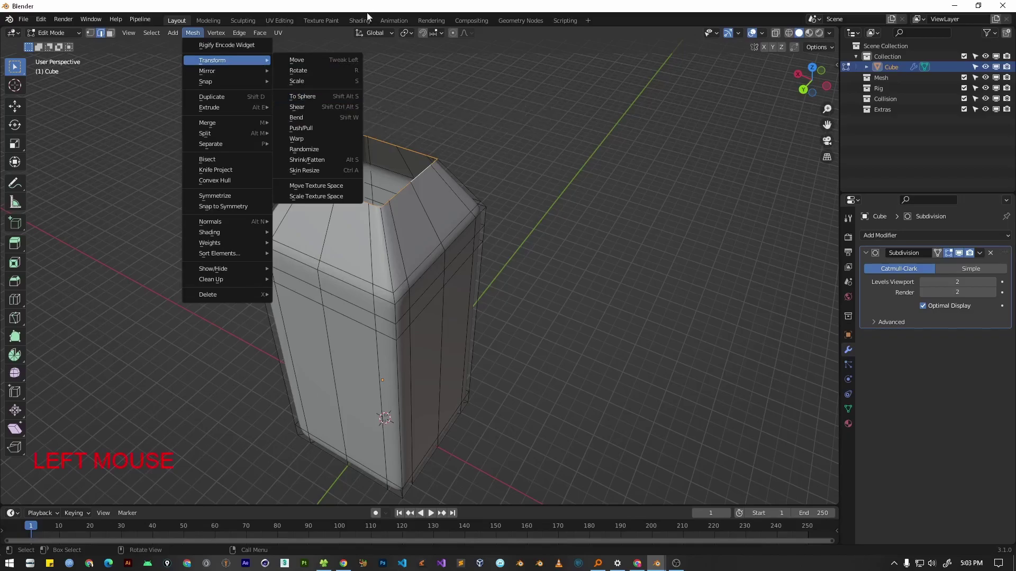
Round the opening's edge loop with To Sphere at factor 1, and scale it to about 0.958.
{"action": "middle_click_drag", "start_coordinate": [431, 238], "coordinate": [477, 210]}
{"action": "key", "text": "shift+alt+s"}
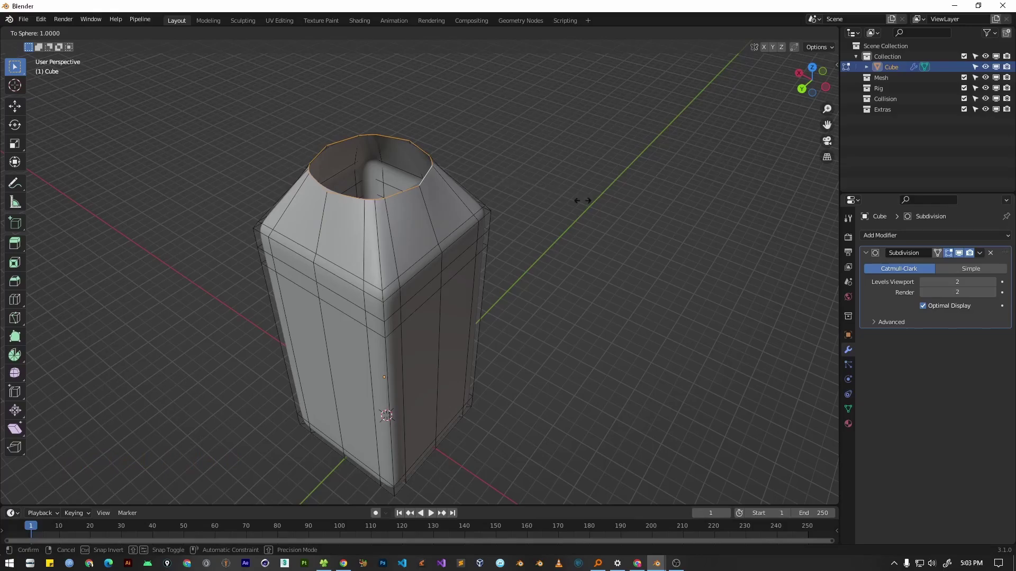
{"action": "left_click", "coordinate": [643, 210]}
{"action": "middle_click_drag", "start_coordinate": [364, 287], "coordinate": [320, 254]}
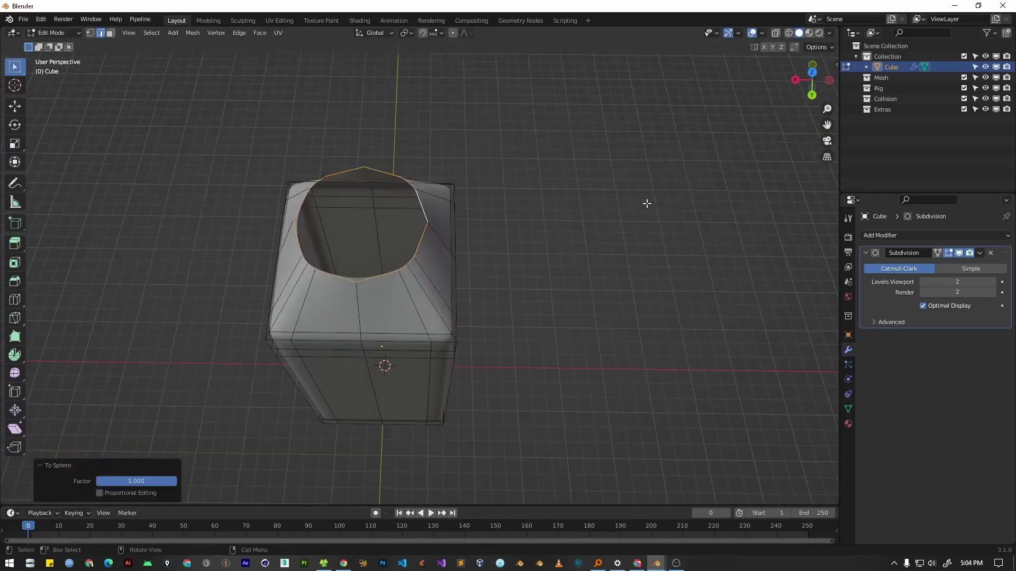
{"action": "key", "text": "s"}
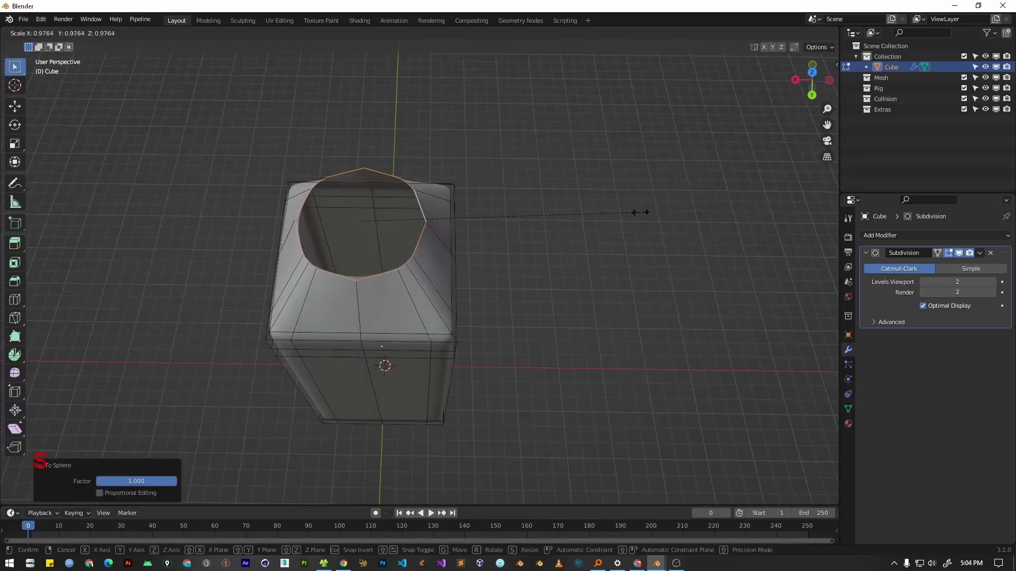
{"action": "left_click", "coordinate": [638, 210]}
Extrude the round opening loop upward along Z by about 0.245' to start the neck.
{"action": "middle_click_drag", "start_coordinate": [637, 212], "coordinate": [637, 195]}
{"action": "key", "text": "e"}
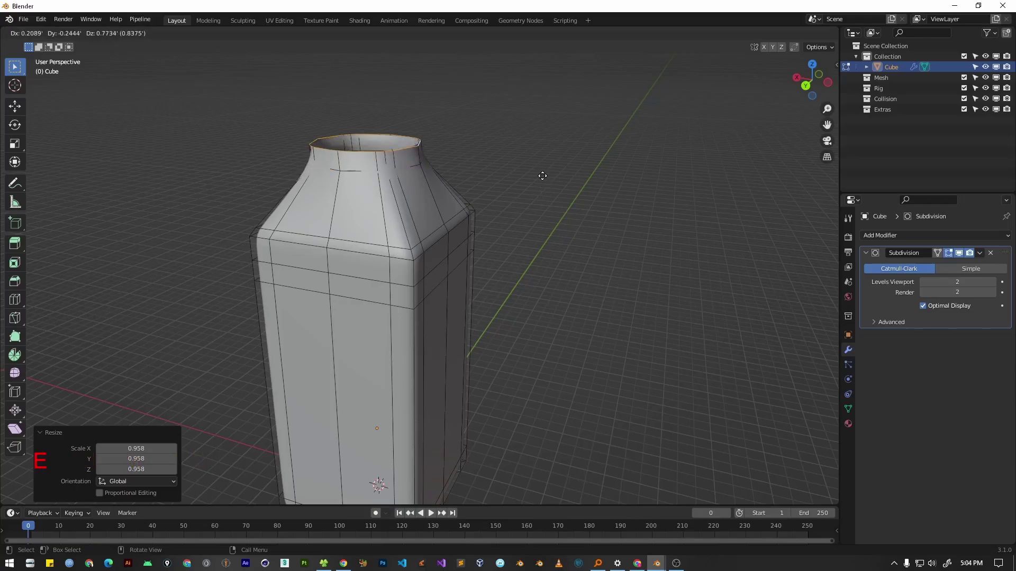
{"action": "key", "text": "z"}
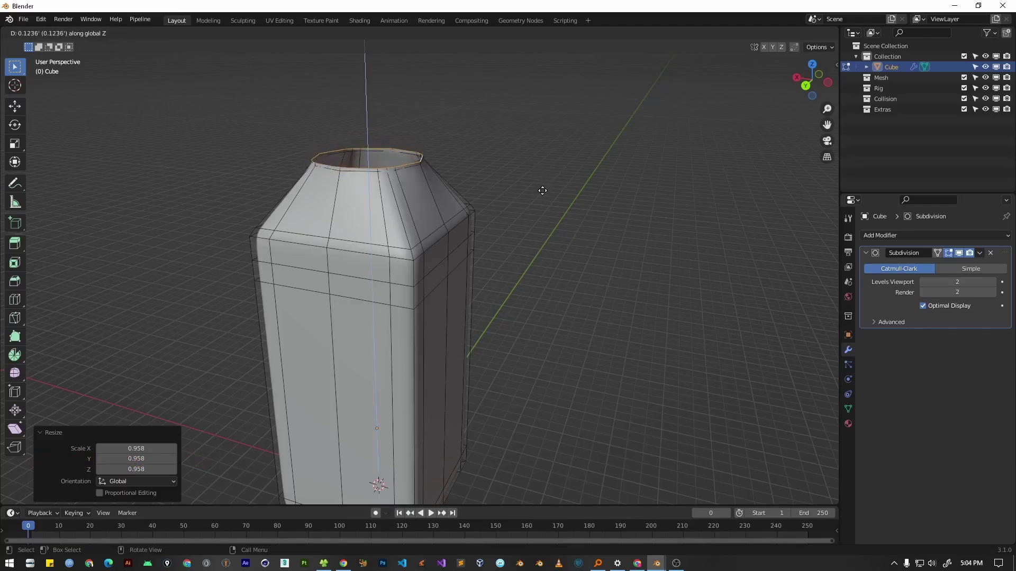
{"action": "left_click", "coordinate": [542, 189]}
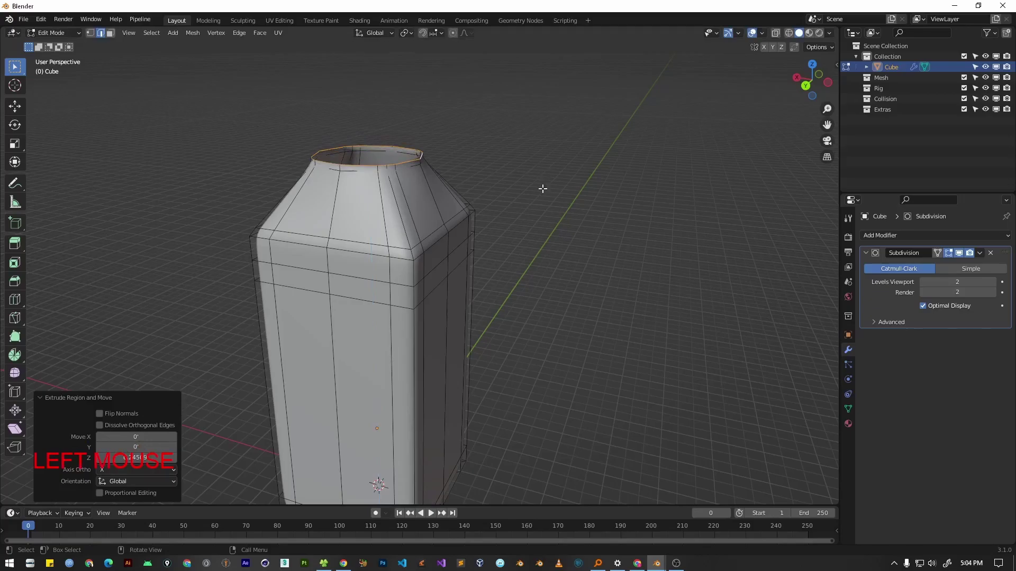
Raise the neck's top loop along Z by about 1.12', plus a further 0.54'.
{"action": "key", "text": "e"}
{"action": "key", "text": "z"}
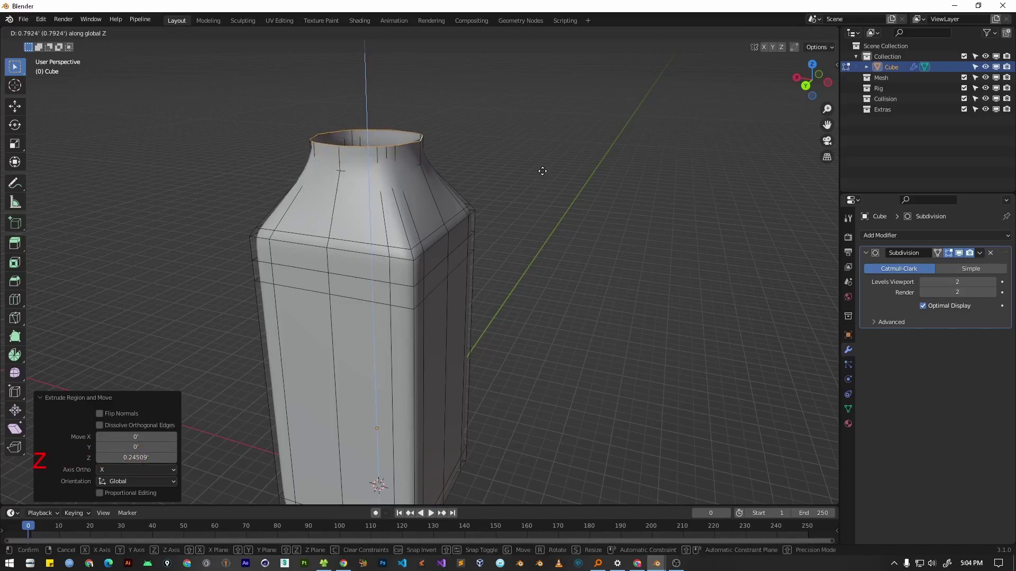
{"action": "left_click", "coordinate": [543, 164]}
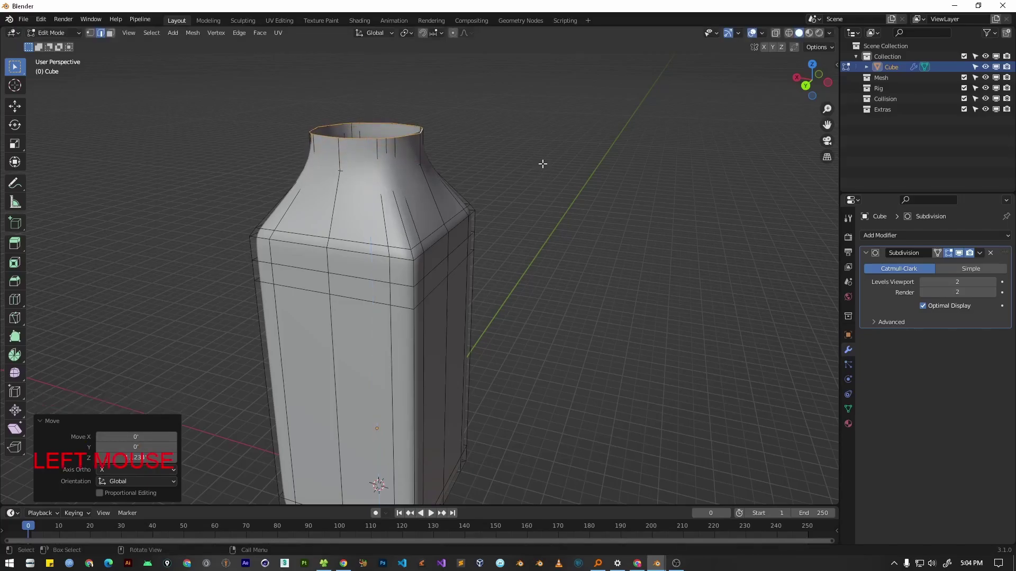
{"action": "key", "text": "g"}
{"action": "key", "text": "z"}
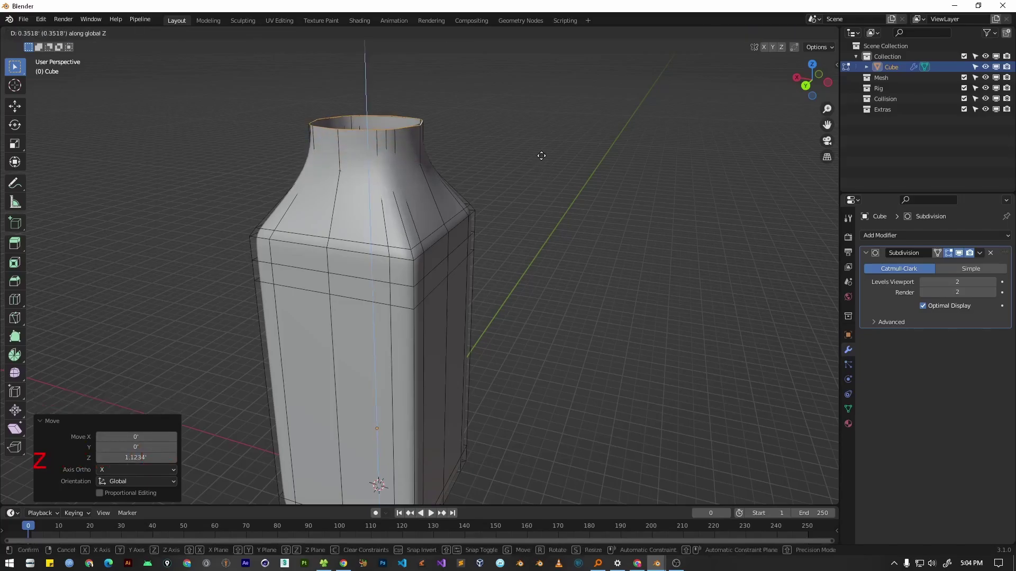
{"action": "left_click", "coordinate": [541, 152]}
Add a loop cut around the tapered shoulder section and slide it up close to the neck base, factor about 0.915.
{"action": "scroll", "coordinate": [235, 240], "scroll_direction": "up", "scroll_amount": 2}
{"action": "middle_click_drag", "start_coordinate": [434, 82], "coordinate": [392, 220]}
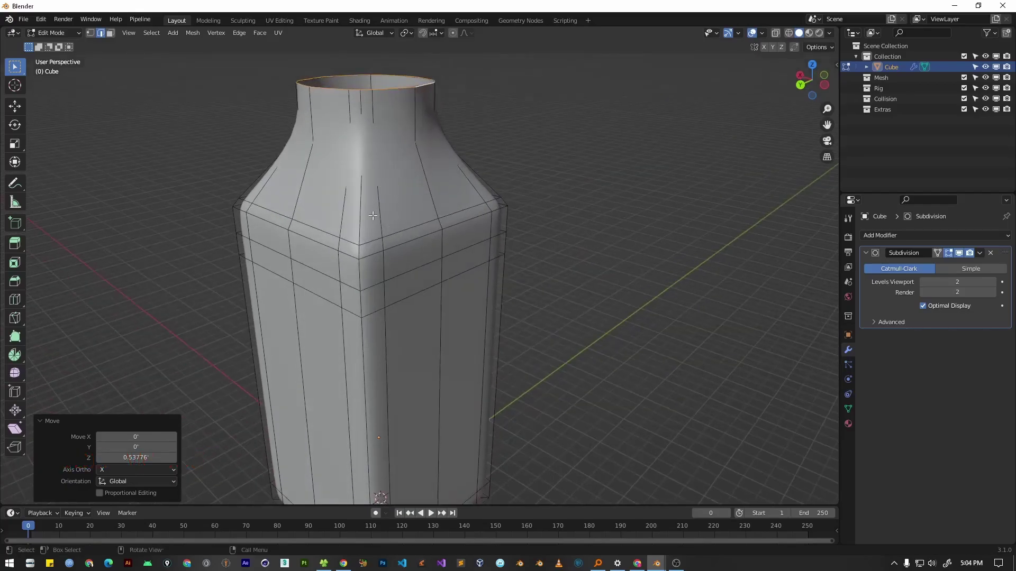
{"action": "key", "text": "ctrl+r"}
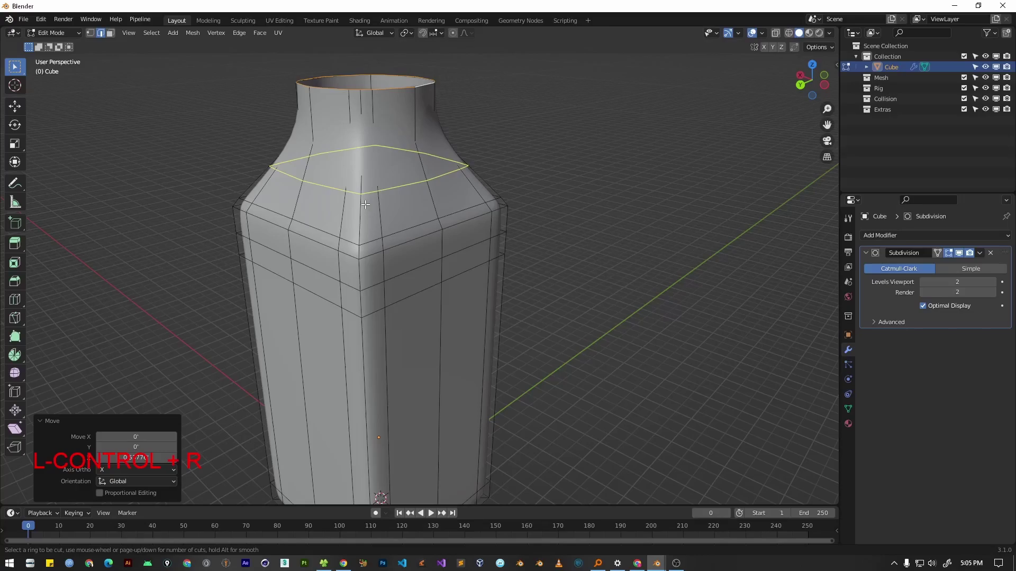
{"action": "left_click", "coordinate": [365, 204]}
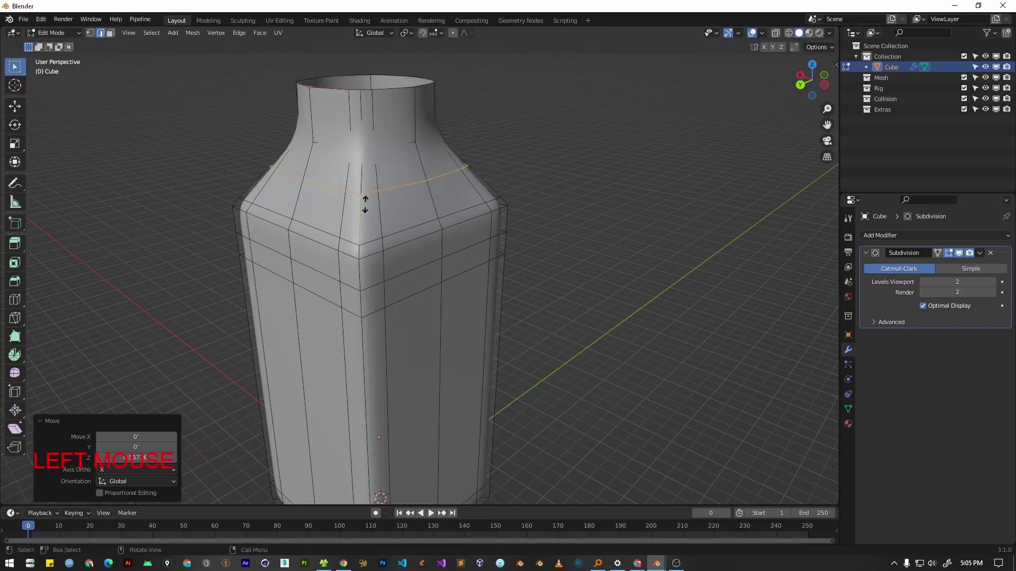
{"action": "left_click", "coordinate": [368, 159]}
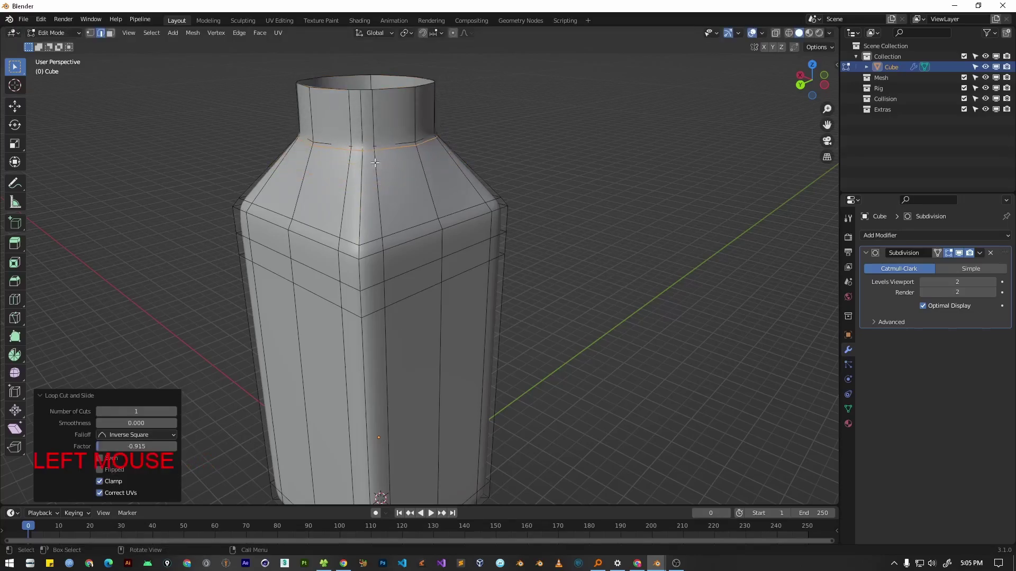
Using X-ray display temporarily, add a loop cut around the neck and slide it down close to its base, factor about 0.84.
{"action": "middle_click_drag", "start_coordinate": [368, 159], "coordinate": [553, 161]}
{"action": "scroll", "coordinate": [517, 141], "scroll_direction": "up", "scroll_amount": 2}
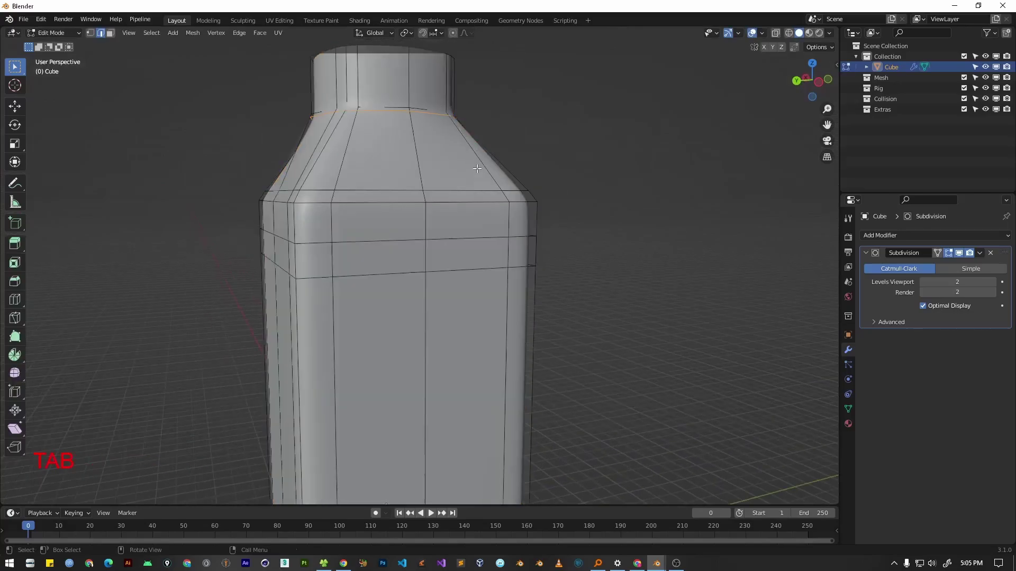
{"action": "middle_click_drag", "start_coordinate": [484, 151], "coordinate": [510, 233]}
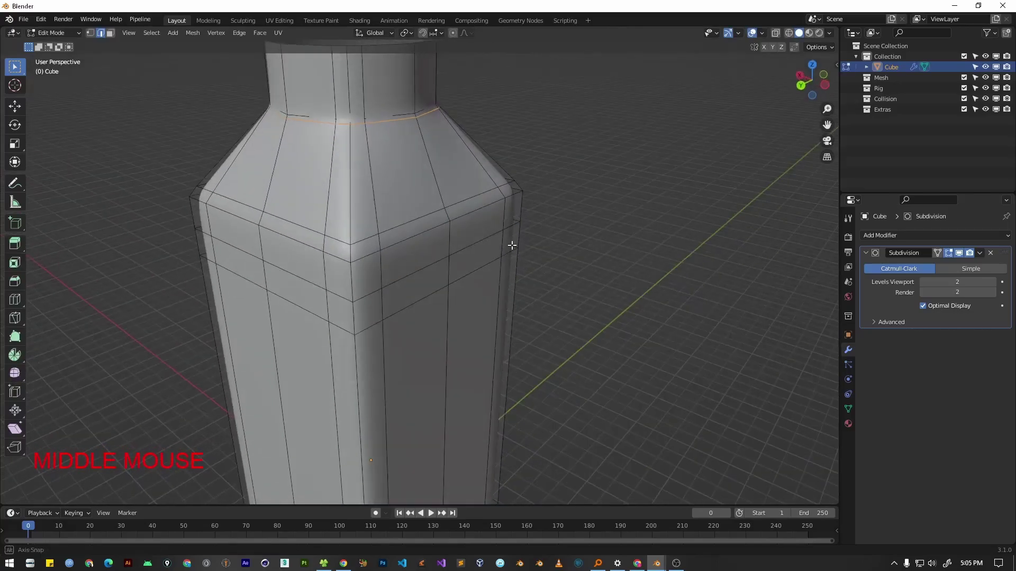
{"action": "left_click", "coordinate": [776, 35]}
{"action": "middle_click_drag", "start_coordinate": [426, 113], "coordinate": [434, 281], "text": "shift"}
{"action": "scroll", "coordinate": [434, 280], "scroll_direction": "up", "scroll_amount": 3}
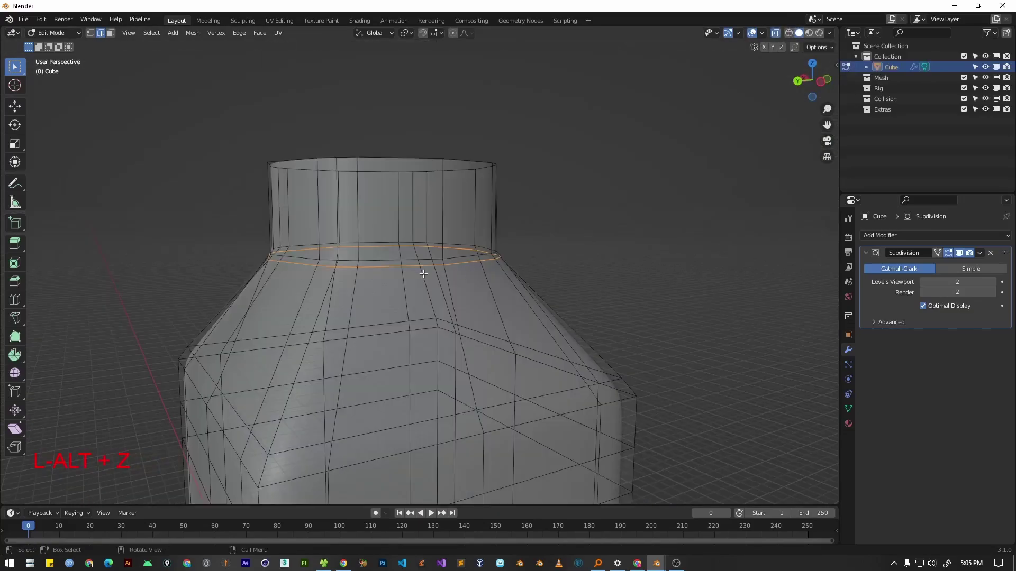
{"action": "key", "text": "ctrl+r"}
{"action": "left_click", "coordinate": [342, 224]}
{"action": "left_click_drag", "start_coordinate": [341, 224], "coordinate": [344, 254]}
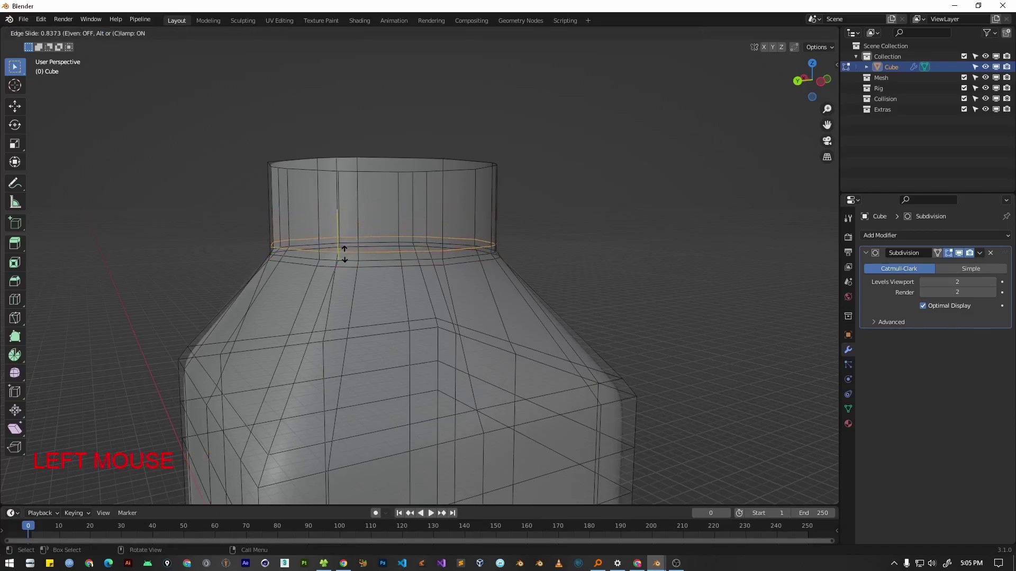
{"action": "left_click", "coordinate": [344, 254]}
{"action": "middle_click_drag", "start_coordinate": [447, 265], "coordinate": [451, 308]}
{"action": "key", "text": "alt+z"}
{"action": "key", "text": "g"}
{"action": "key", "text": "g"}
{"action": "left_click", "coordinate": [332, 259]}
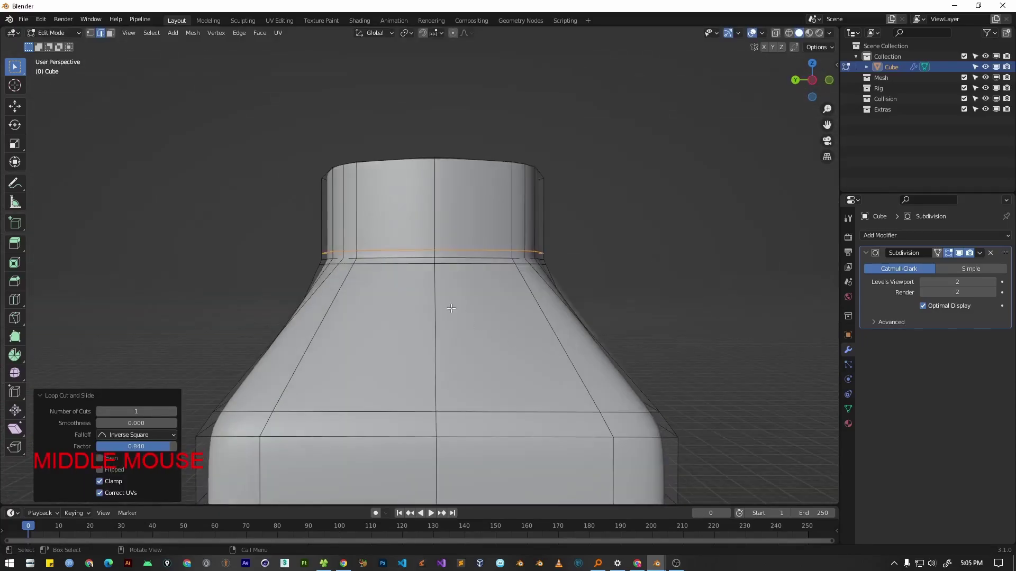
Turn off the Subdivision modifier's Edit Mode display and clear the edge selection.
{"action": "middle_click_drag", "start_coordinate": [389, 287], "coordinate": [444, 301]}
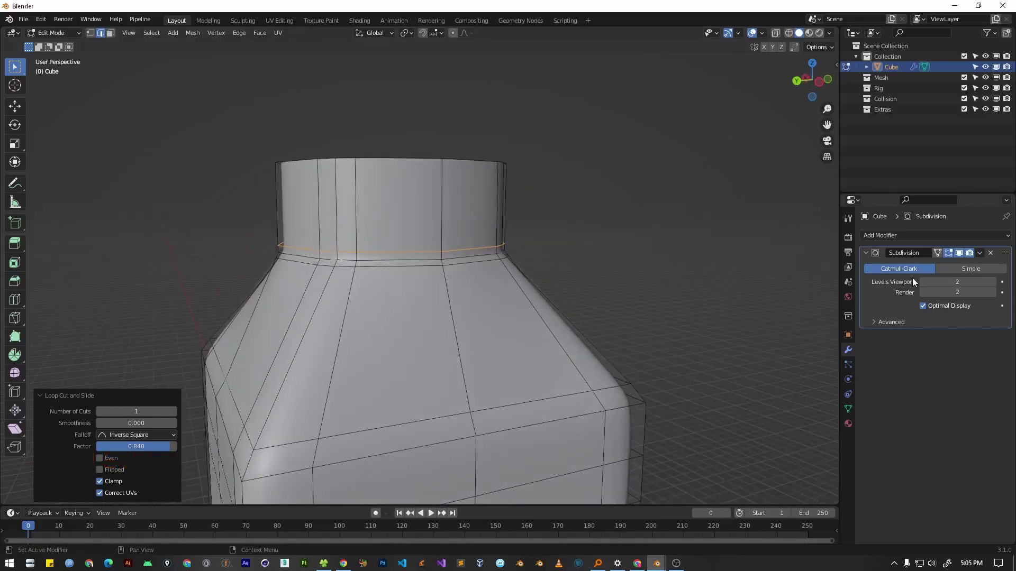
{"action": "left_click", "coordinate": [949, 254]}
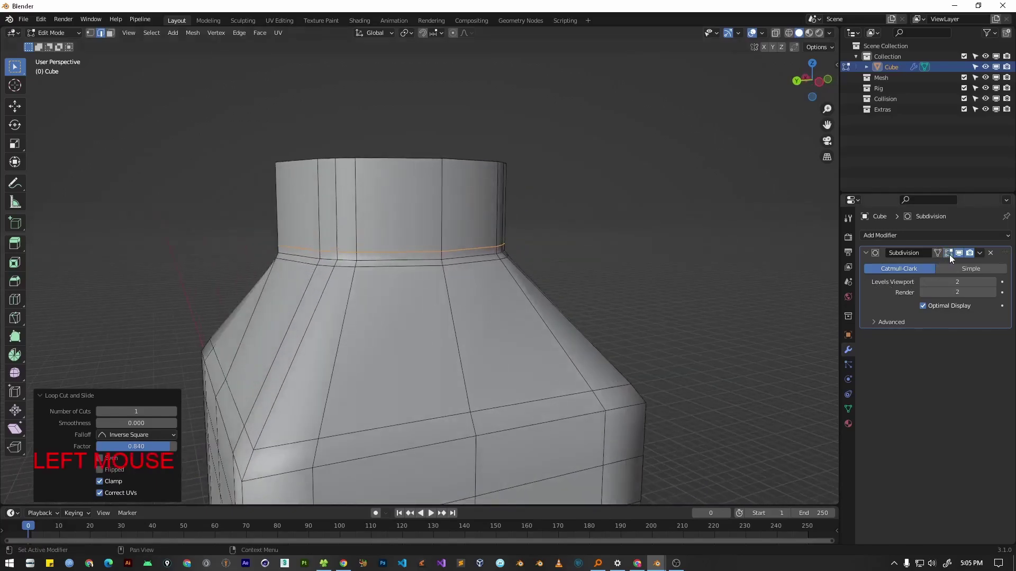
{"action": "middle_click_drag", "start_coordinate": [510, 335], "coordinate": [394, 325]}
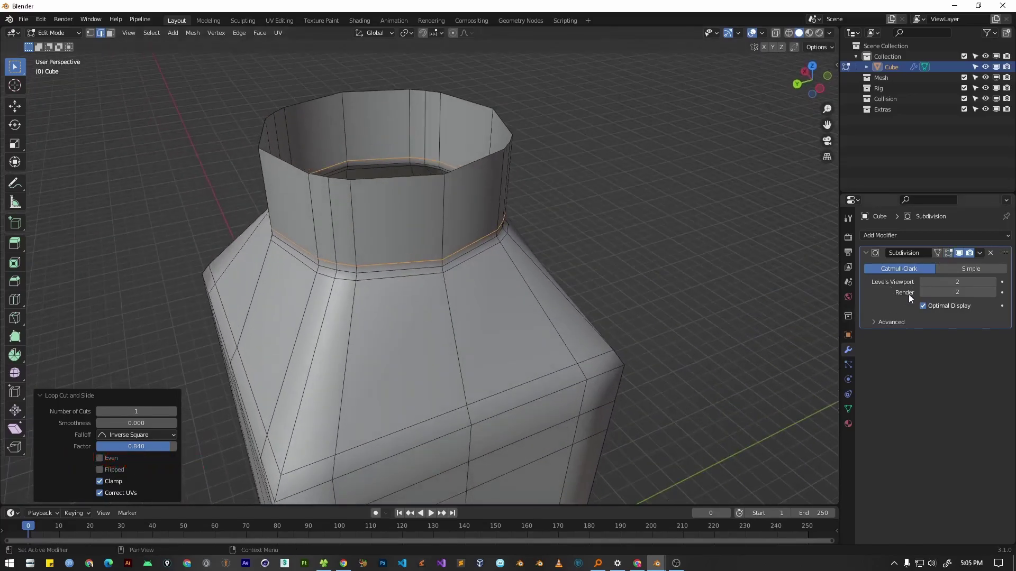
{"action": "left_click", "coordinate": [731, 286]}
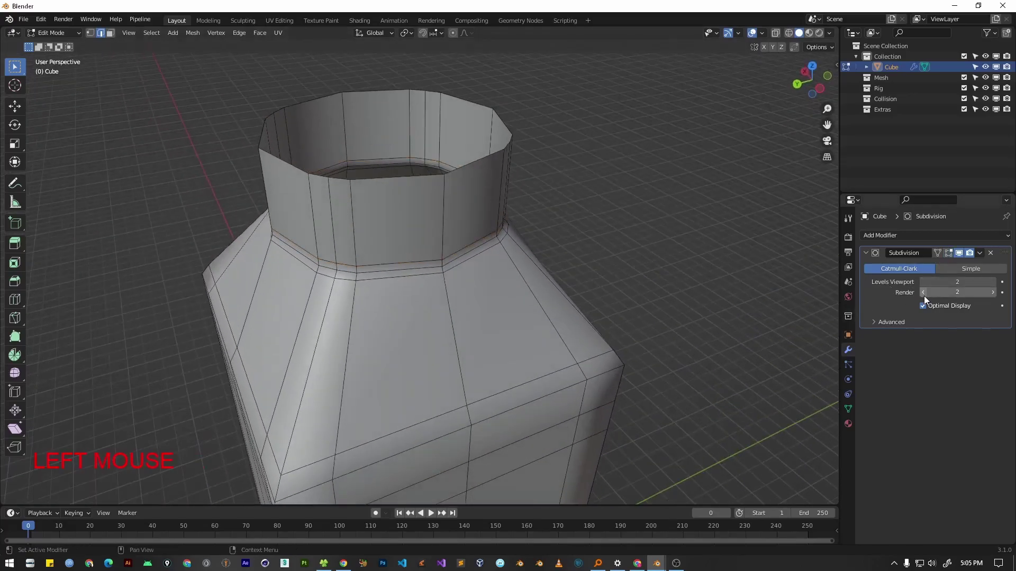
Set the Subdivision modifier's viewport and render levels to 3.
{"action": "left_click", "coordinate": [962, 284]}
{"action": "key", "text": "Return"}
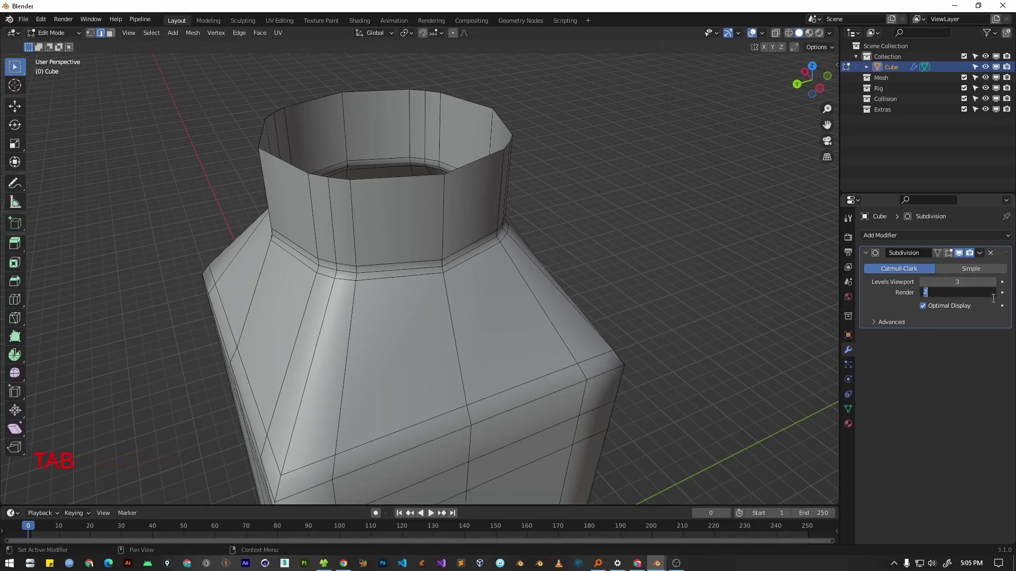
{"action": "left_click", "coordinate": [993, 294]}
Switch to Object Mode and inspect the smoothed neck and shoulder of the bottle.
{"action": "scroll", "coordinate": [573, 284], "scroll_direction": "down", "scroll_amount": 3}
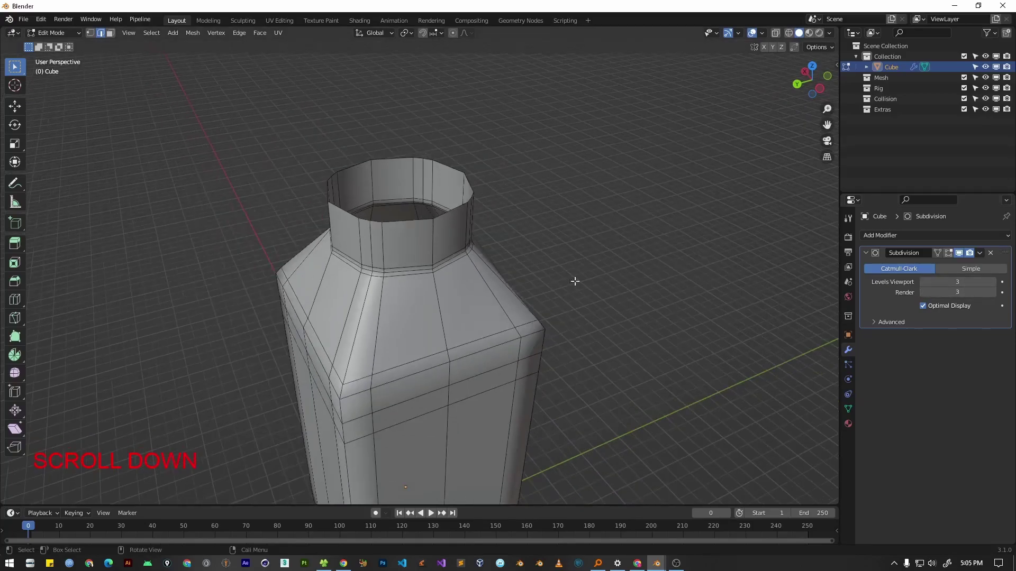
{"action": "key", "text": "Tab"}
{"action": "middle_click_drag", "start_coordinate": [503, 325], "coordinate": [444, 342]}
{"action": "scroll", "coordinate": [410, 265], "scroll_direction": "up", "scroll_amount": 2}
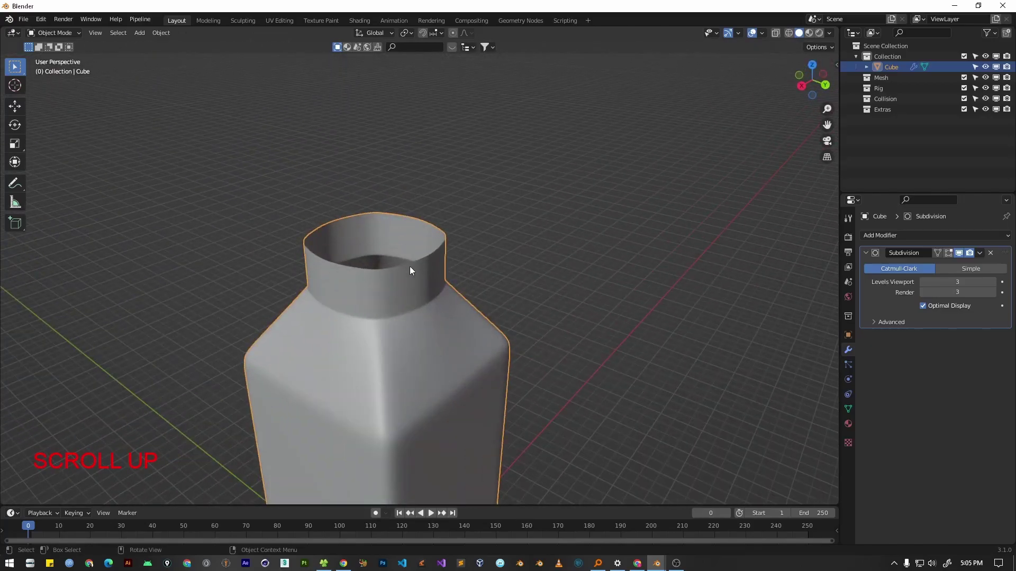